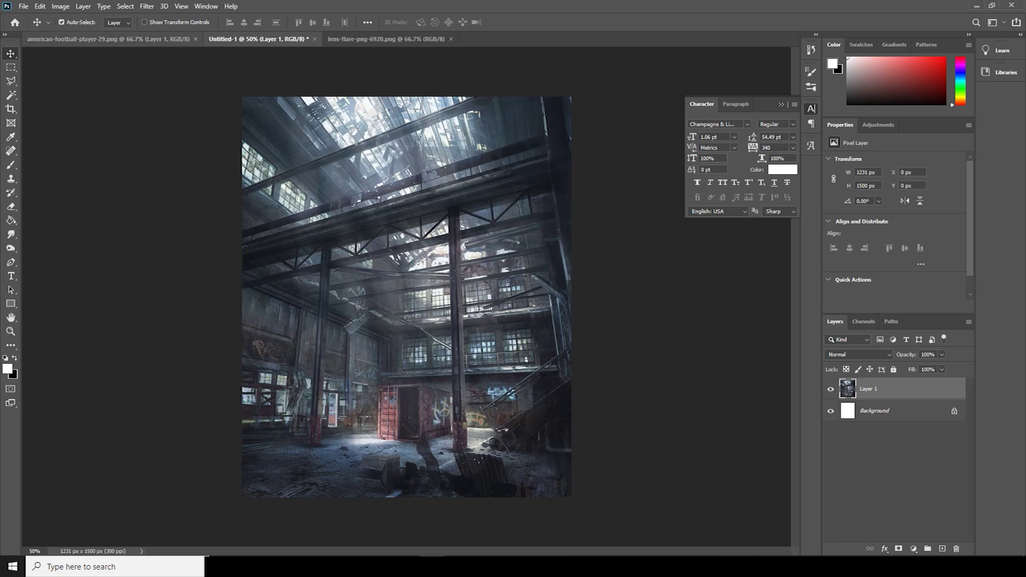
Bring the football player cutout into the warehouse document, scale it to about 111%, and position it over the bottom edge
{"action": "left_click", "coordinate": [108, 39]}
{"action": "left_click_drag", "start_coordinate": [459, 189], "coordinate": [416, 214]}
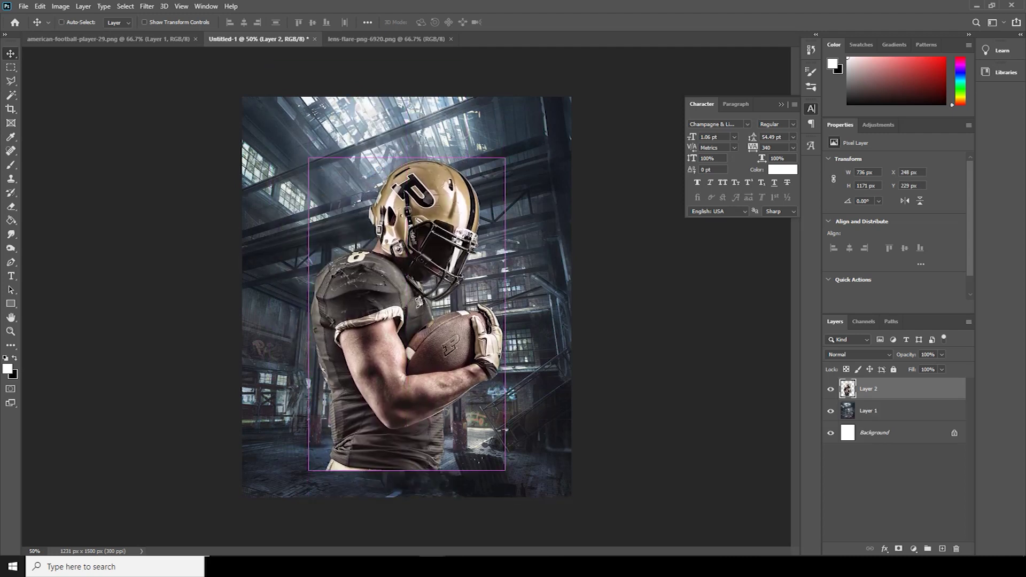
{"action": "key", "text": "ctrl+t"}
{"action": "mouse_move", "coordinate": [505, 470]}
{"action": "left_mouse_down"}
{"action": "mouse_move", "coordinate": [522, 496]}
{"action": "mouse_move", "coordinate": [516, 487]}
{"action": "left_mouse_up"}
{"action": "mouse_move", "coordinate": [425, 349]}
{"action": "left_mouse_down"}
{"action": "mouse_move", "coordinate": [434, 372]}
{"action": "mouse_move", "coordinate": [436, 352]}
{"action": "left_mouse_up"}
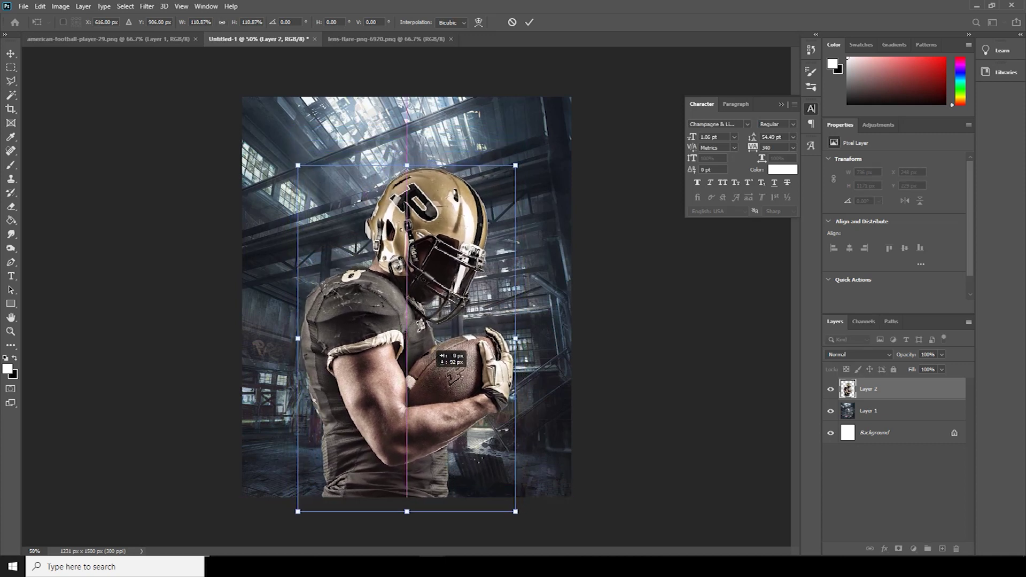
{"action": "key", "text": "Return"}
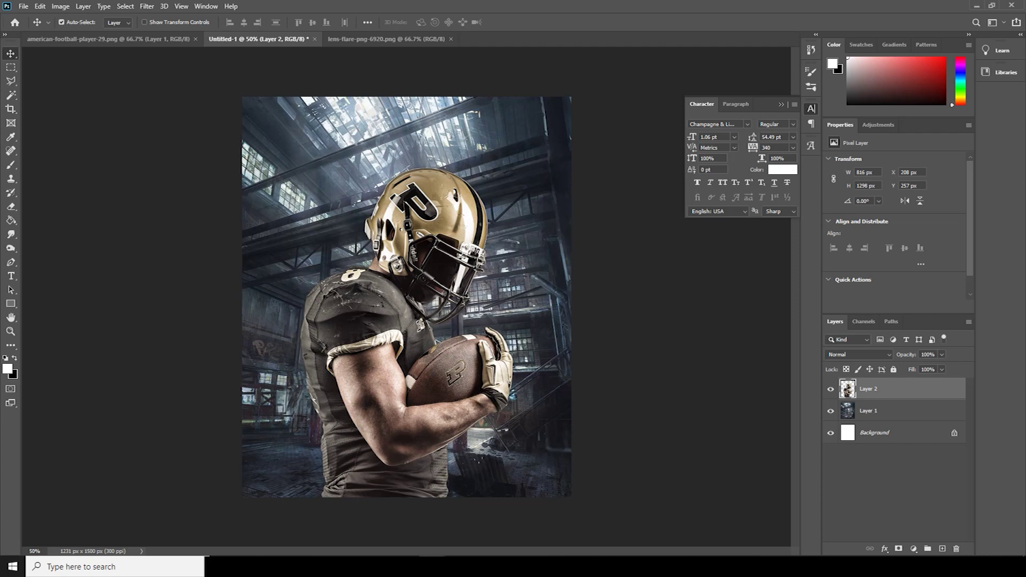
Add a Gradient Map adjustment above all layers and set its starting colour stop to 1f1f1f
{"action": "left_click", "coordinate": [913, 549]}
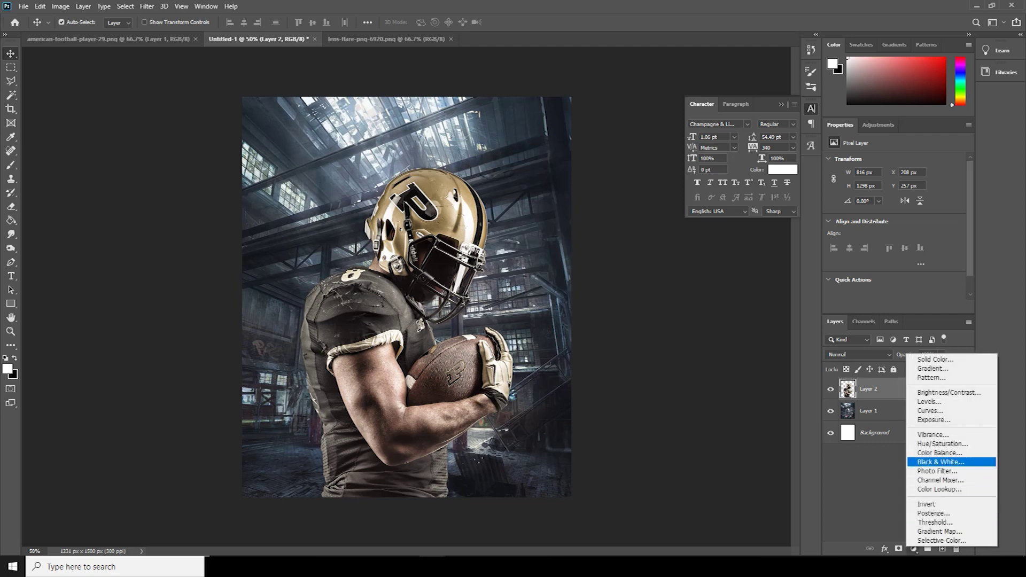
{"action": "left_click", "coordinate": [939, 531]}
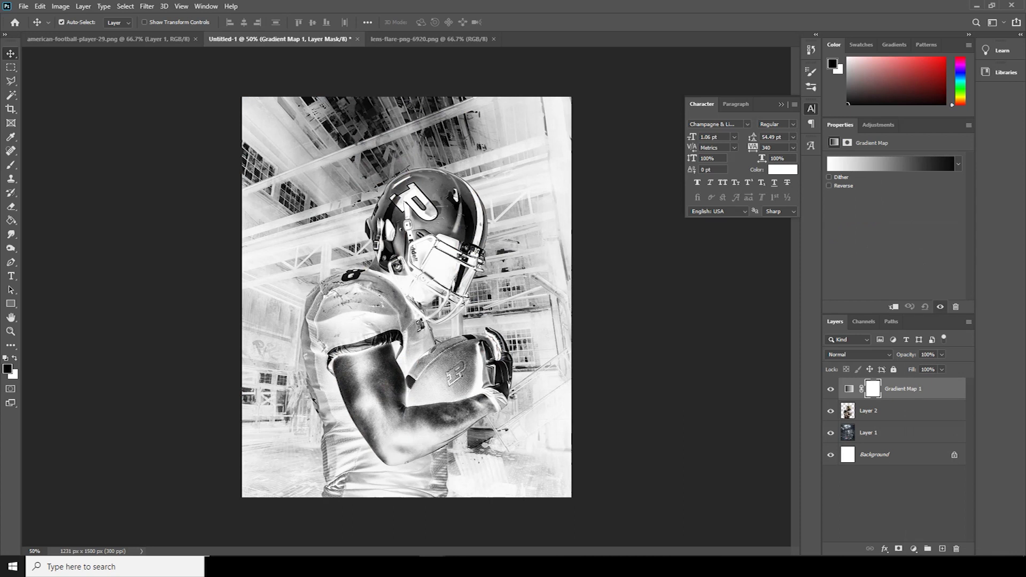
{"action": "left_click", "coordinate": [890, 163]}
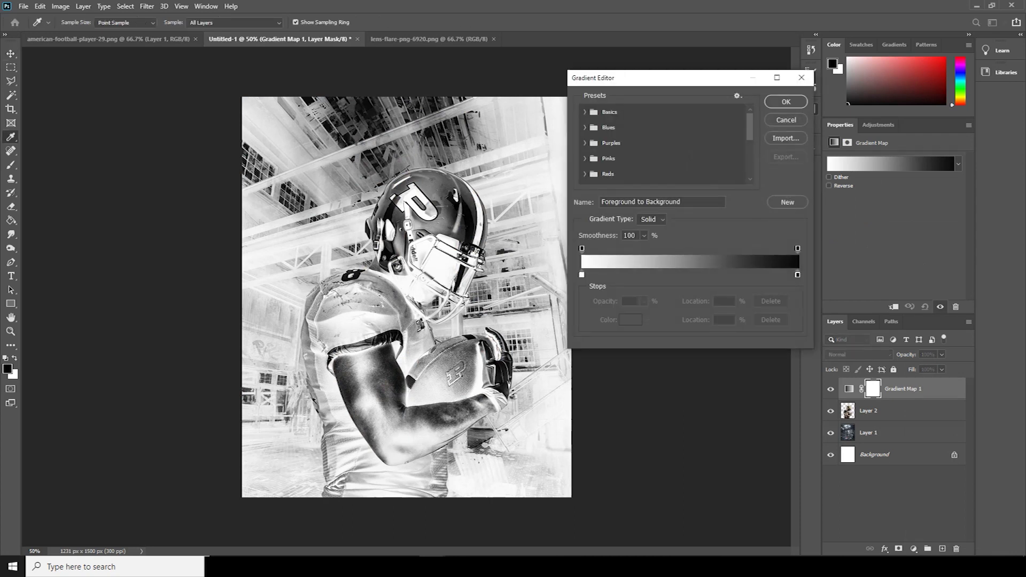
{"action": "left_click", "coordinate": [582, 274]}
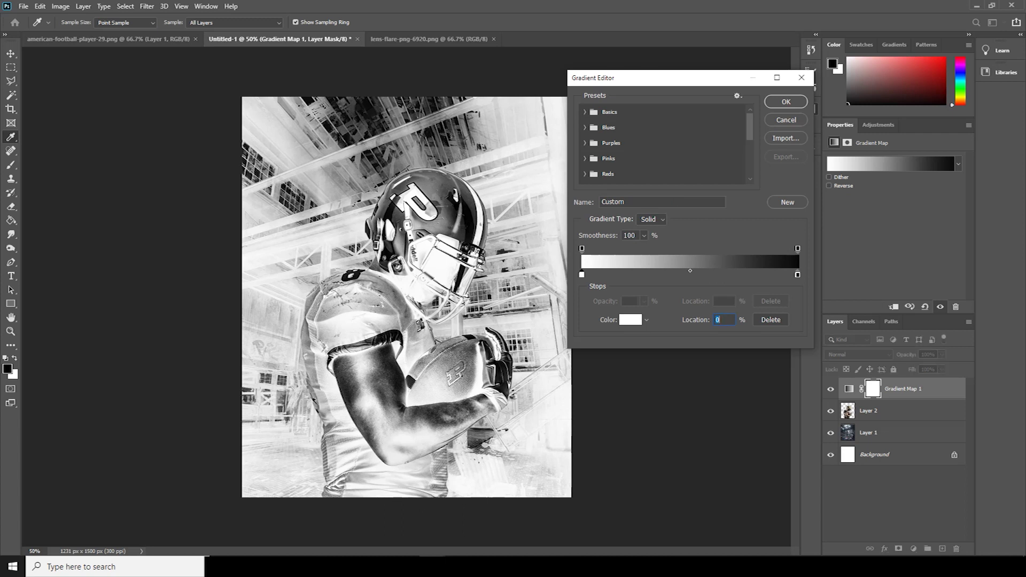
{"action": "left_click", "coordinate": [630, 320]}
{"action": "type", "text": "1f1f1f"}
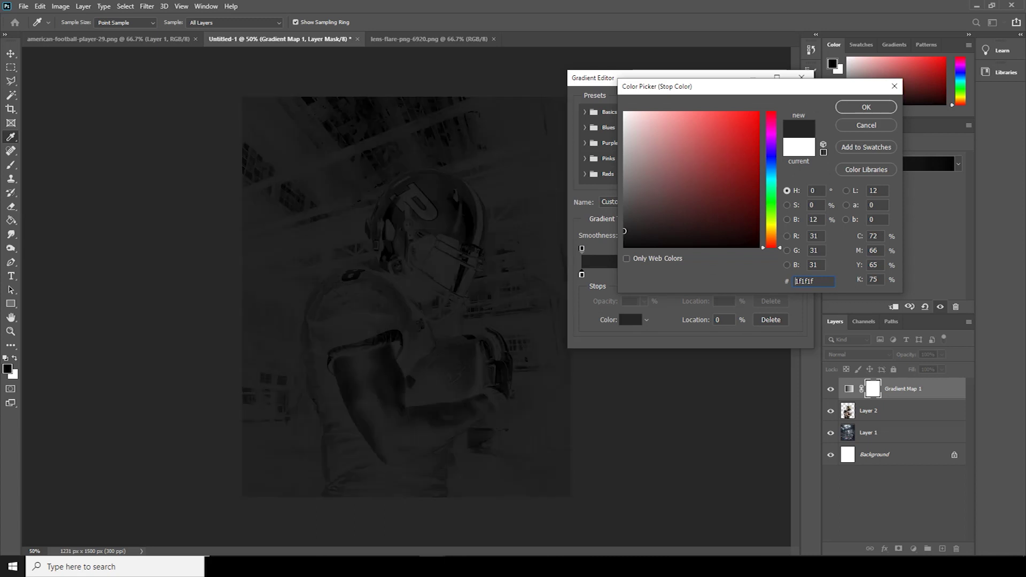
{"action": "left_click", "coordinate": [866, 107]}
Set the gradient's end colour stop to bright orange ff6000
{"action": "left_click", "coordinate": [798, 274]}
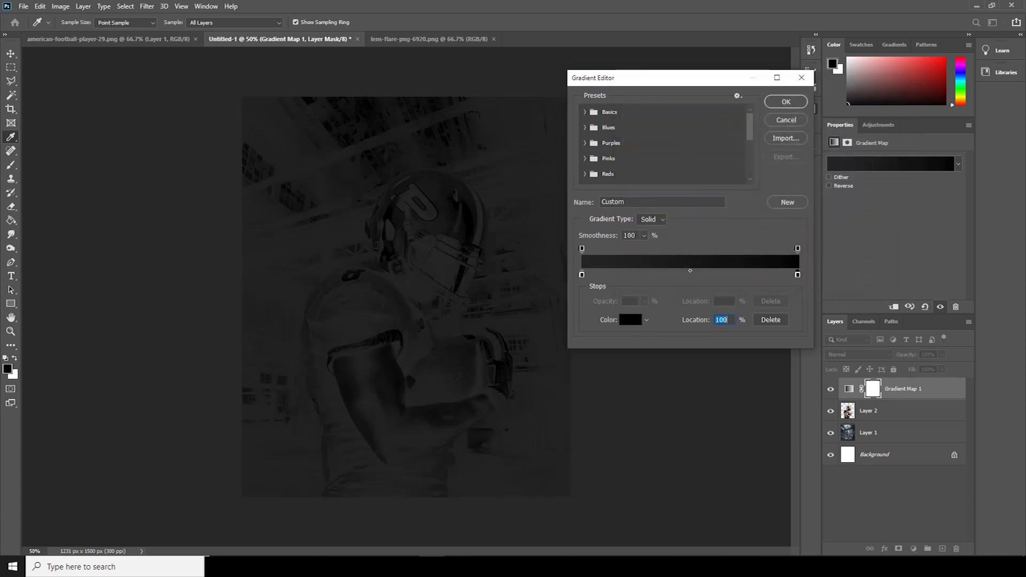
{"action": "left_click", "coordinate": [630, 319]}
{"action": "left_click_drag", "start_coordinate": [771, 245], "coordinate": [771, 239]}
{"action": "left_click", "coordinate": [759, 111]}
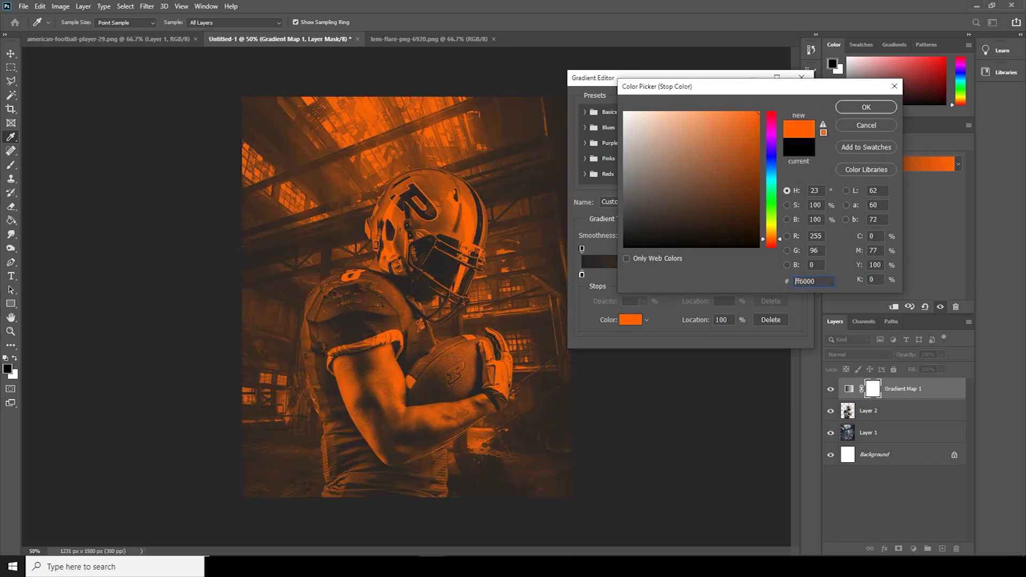
{"action": "key", "text": "Return"}
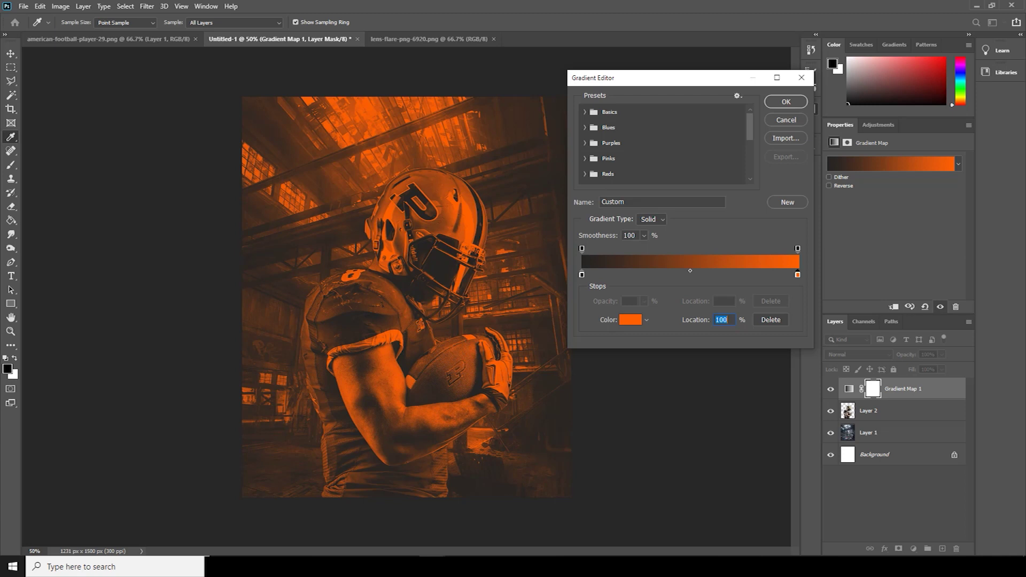
Add a dark grey colour stop at 34% in the gradient and accept the gradient map
{"action": "type", "text": "34"}
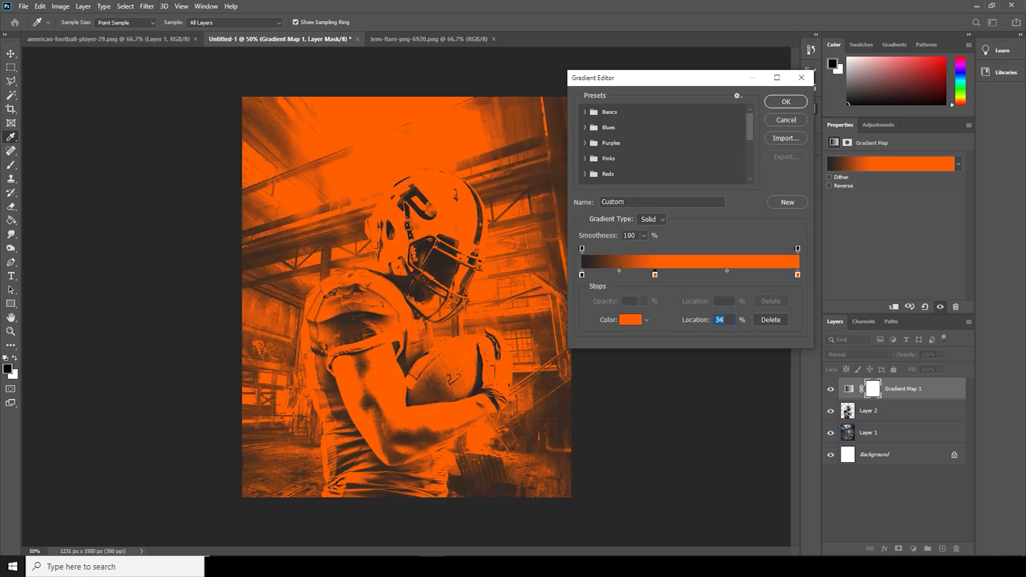
{"action": "double_click", "coordinate": [655, 274]}
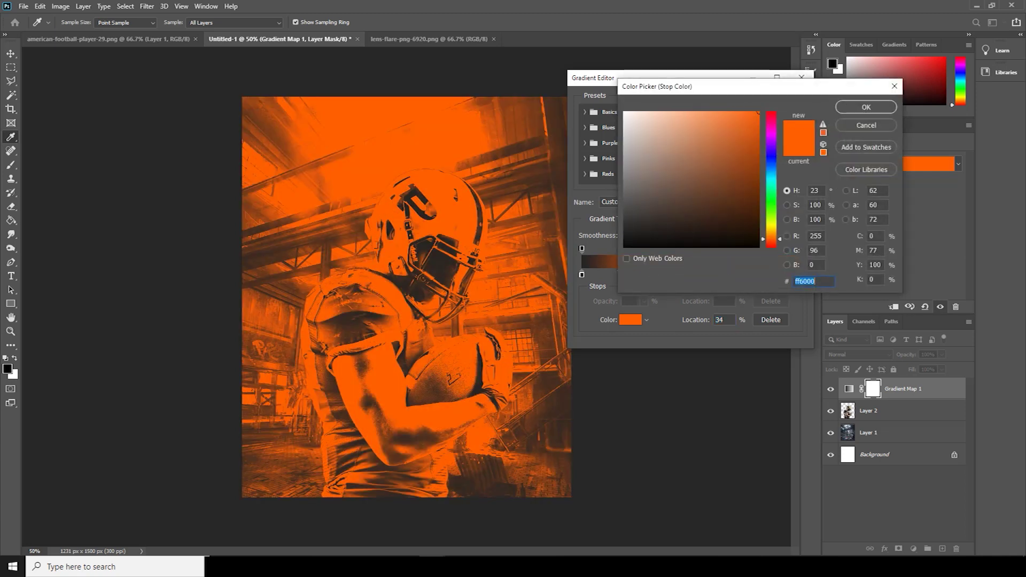
{"action": "mouse_move", "coordinate": [646, 217]}
{"action": "left_mouse_down"}
{"action": "mouse_move", "coordinate": [644, 204]}
{"action": "mouse_move", "coordinate": [640, 215]}
{"action": "left_mouse_up"}
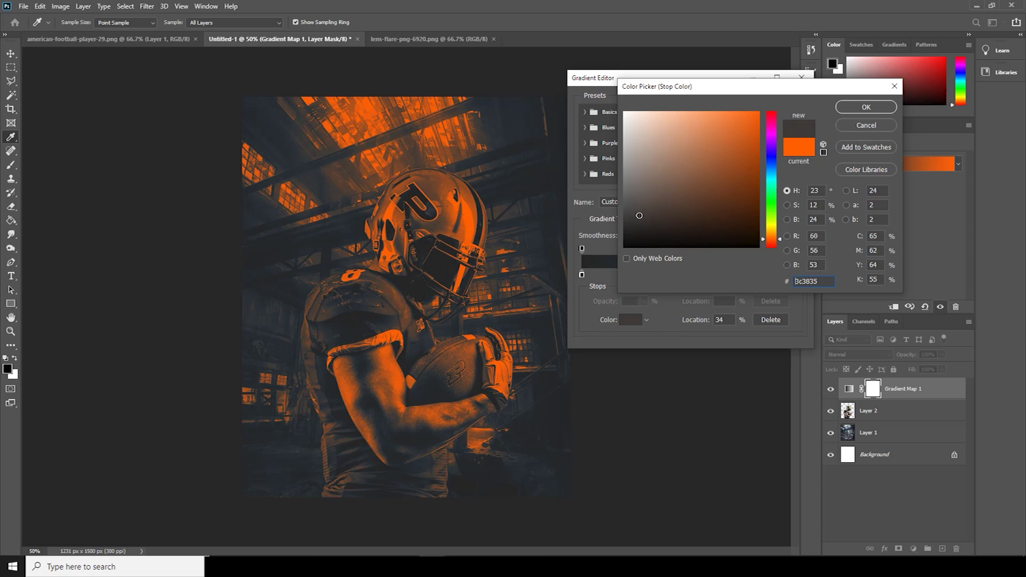
{"action": "key", "text": "Return"}
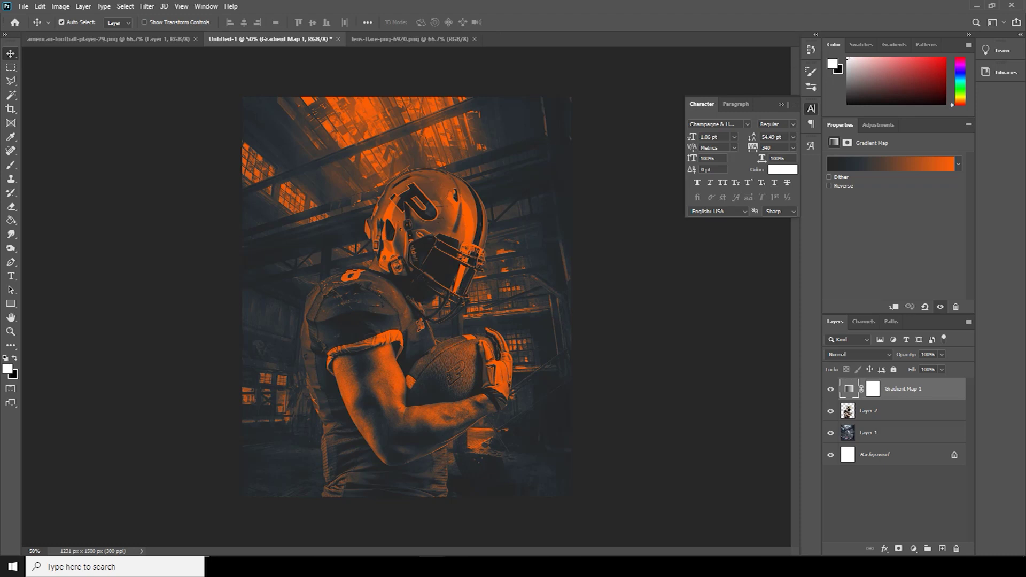
Draw a thin orange rectangle about 1481 px wide and 2 px high across the upper part of the poster
{"action": "left_click", "coordinate": [10, 304]}
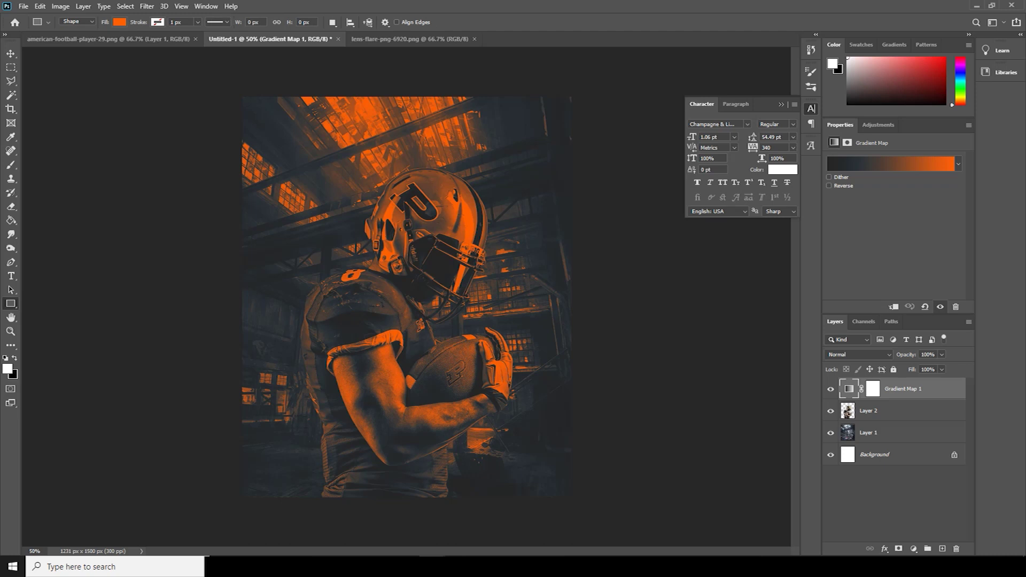
{"action": "left_click_drag", "start_coordinate": [199, 128], "coordinate": [594, 127]}
{"action": "key", "text": "v"}
{"action": "key", "text": "ctrl+1"}
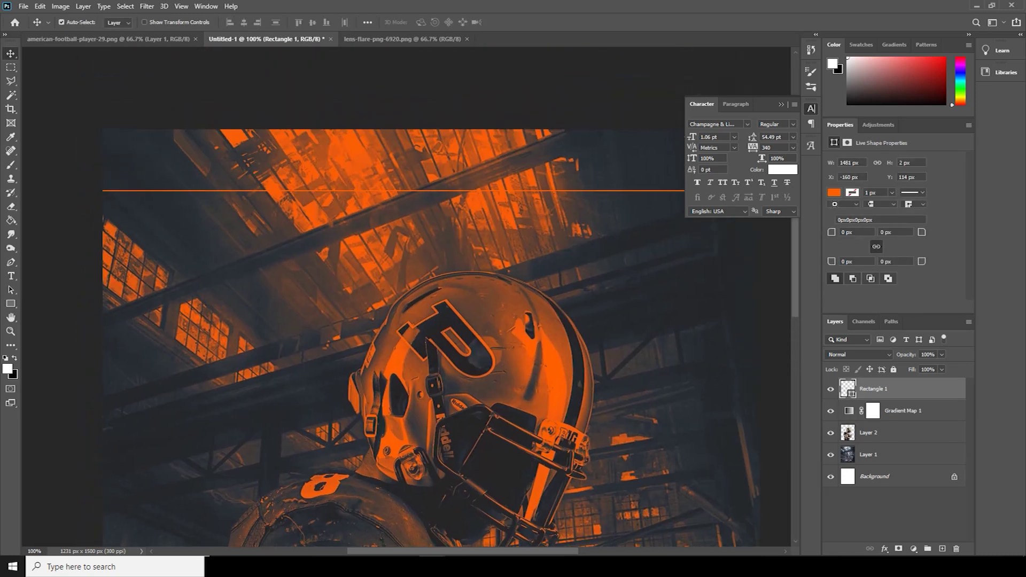
Move the orange line to the canvas's top edge and duplicate it downward into six evenly spaced stripes
{"action": "scroll", "coordinate": [434, 338], "scroll_direction": "up", "scroll_amount": 1}
{"action": "left_click_drag", "start_coordinate": [176, 227], "coordinate": [751, 537]}
{"action": "key", "text": "ctrl+plus"}
{"action": "key", "text": "ctrl+plus"}
{"action": "left_click_drag", "start_coordinate": [166, 286], "coordinate": [166, 313]}
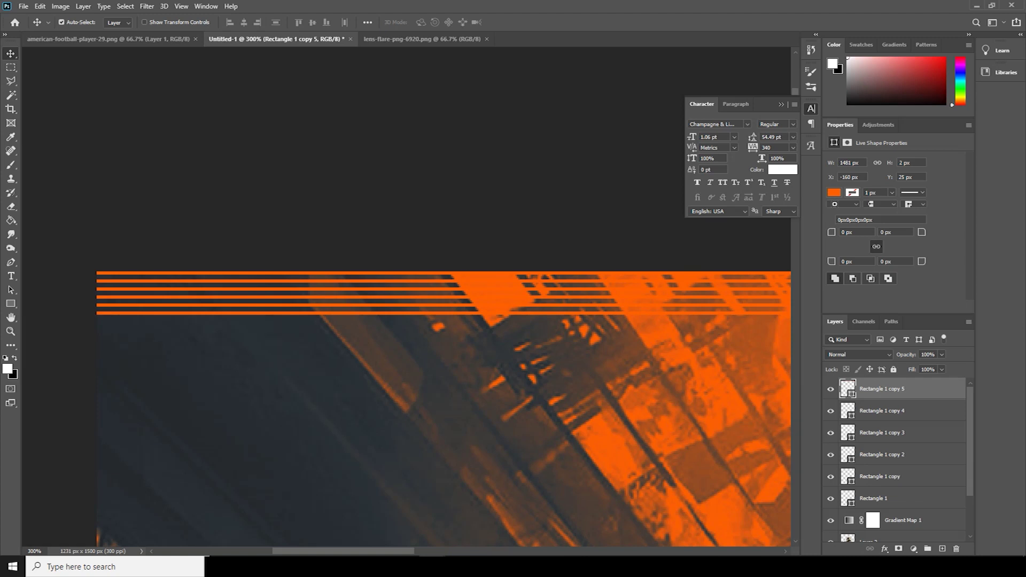
Duplicate the six stripes together directly below to form a band of twelve
{"action": "left_click", "coordinate": [887, 498], "text": "shift"}
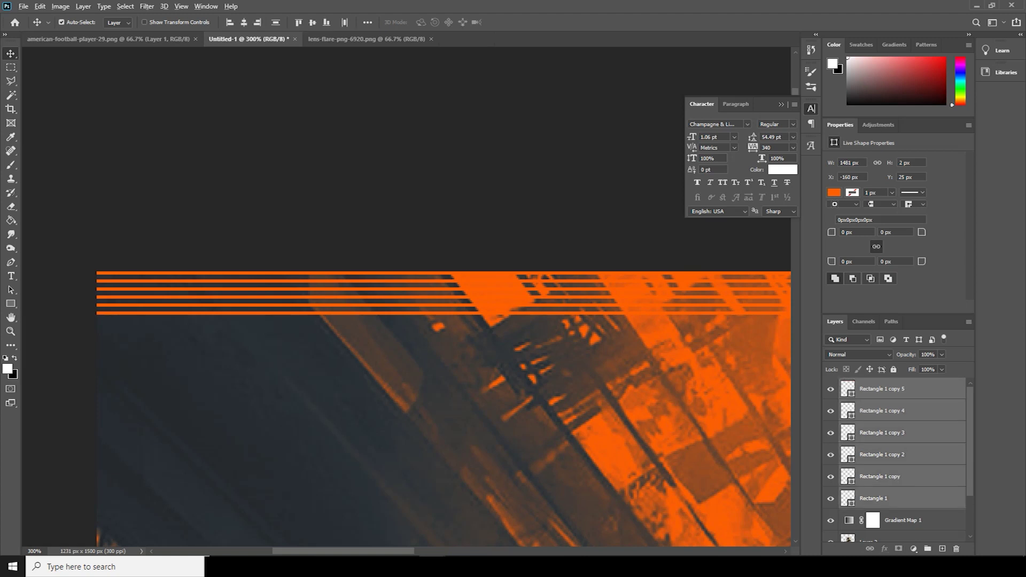
{"action": "mouse_move", "coordinate": [220, 288]}
{"action": "left_mouse_down"}
{"action": "mouse_move", "coordinate": [225, 341]}
{"action": "mouse_move", "coordinate": [218, 296]}
{"action": "left_mouse_up"}
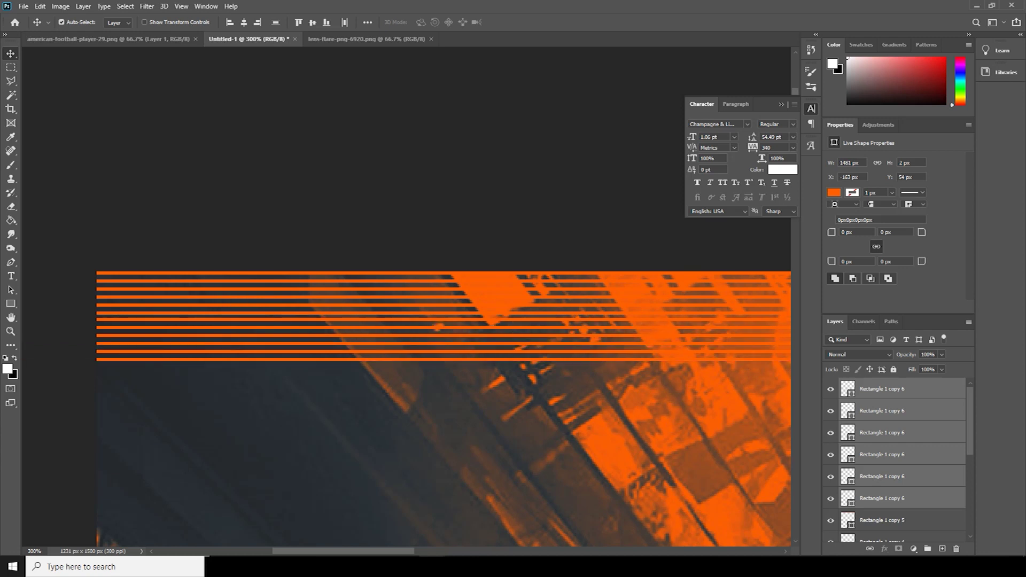
{"action": "key", "text": "ctrl+e"}
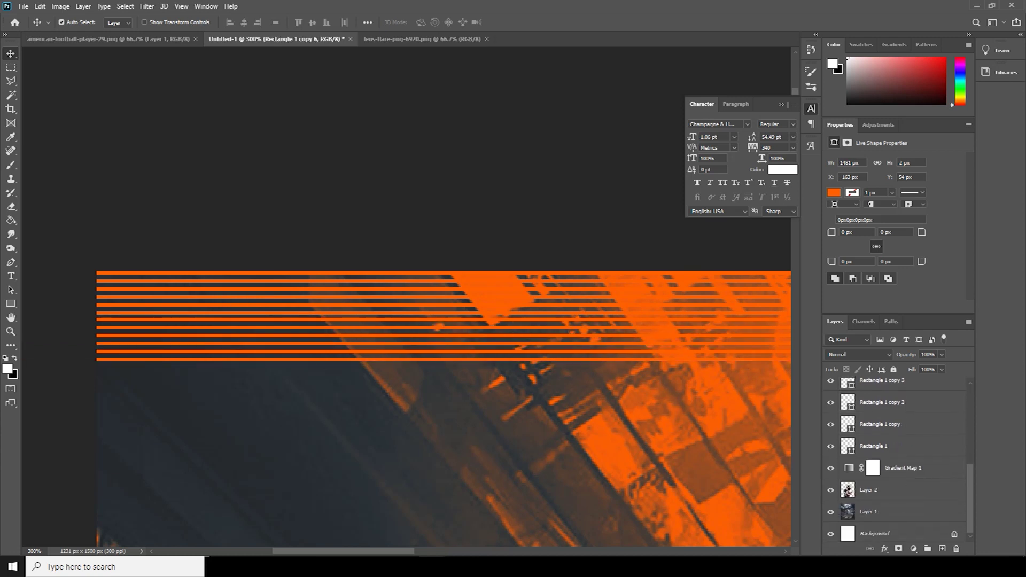
Duplicate the twelve-stripe band and place the copy directly beneath it with matching spacing
{"action": "left_click", "coordinate": [897, 444], "text": "shift"}
{"action": "left_click_drag", "start_coordinate": [205, 357], "coordinate": [209, 450]}
{"action": "key", "text": "ctrl+t"}
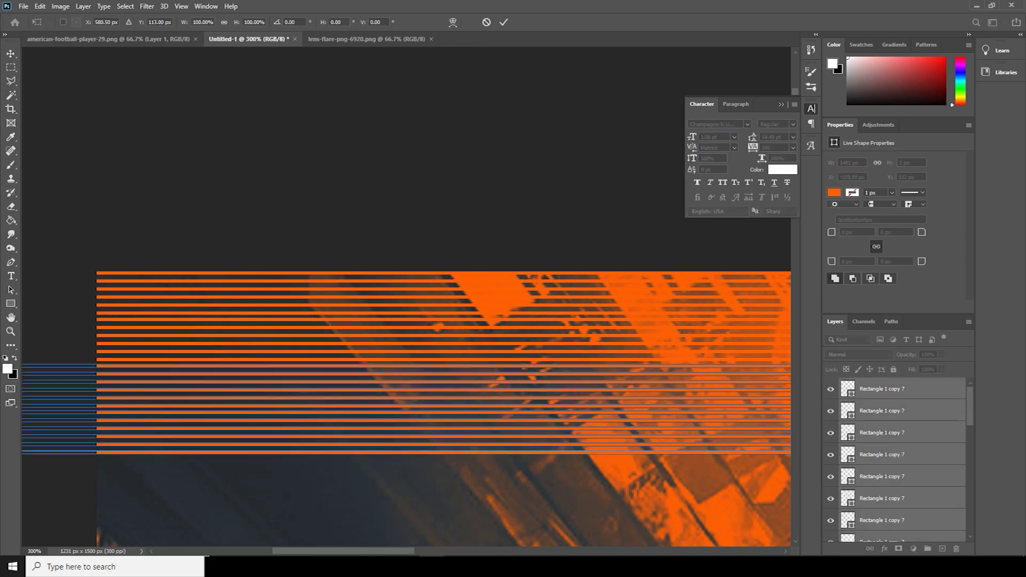
{"action": "key", "text": "Return"}
{"action": "key", "text": "ctrl+minus"}
{"action": "key", "text": "ctrl+minus"}
Select all stripe layers and duplicate them below the existing stripes, doubling the pattern's height
{"action": "left_click", "coordinate": [898, 390]}
{"action": "scroll", "coordinate": [898, 454], "scroll_direction": "down", "scroll_amount": 5}
{"action": "scroll", "coordinate": [897, 454], "scroll_direction": "down", "scroll_amount": 3}
{"action": "left_click", "coordinate": [898, 480], "text": "shift"}
{"action": "left_click_drag", "start_coordinate": [331, 321], "coordinate": [364, 495]}
Duplicate the complete stripe set downward again so the lines cover roughly the upper third of the poster
{"action": "left_click", "coordinate": [898, 391]}
{"action": "scroll", "coordinate": [898, 455], "scroll_direction": "down", "scroll_amount": 5}
{"action": "left_click", "coordinate": [898, 460], "text": "shift"}
{"action": "key", "text": "ctrl+minus"}
{"action": "key", "text": "ctrl+minus"}
{"action": "key", "text": "ctrl+plus"}
{"action": "left_click_drag", "start_coordinate": [406, 267], "coordinate": [411, 369]}
Duplicate the stripe set downward twice more until the lines cover the whole poster
{"action": "left_click", "coordinate": [898, 389]}
{"action": "scroll", "coordinate": [898, 454], "scroll_direction": "down", "scroll_amount": 10}
{"action": "left_click", "coordinate": [898, 467], "text": "shift"}
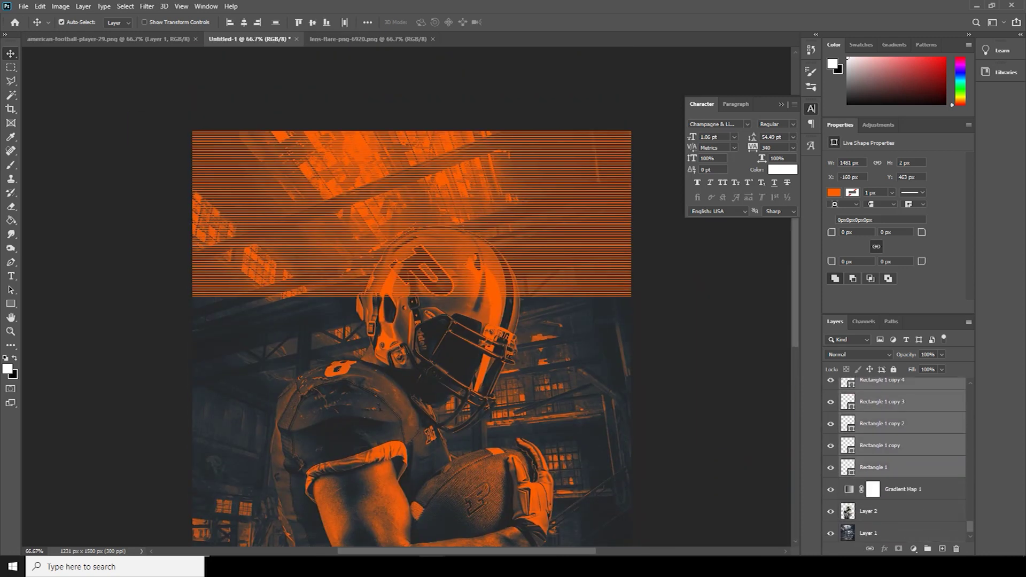
{"action": "left_click_drag", "start_coordinate": [363, 272], "coordinate": [362, 439]}
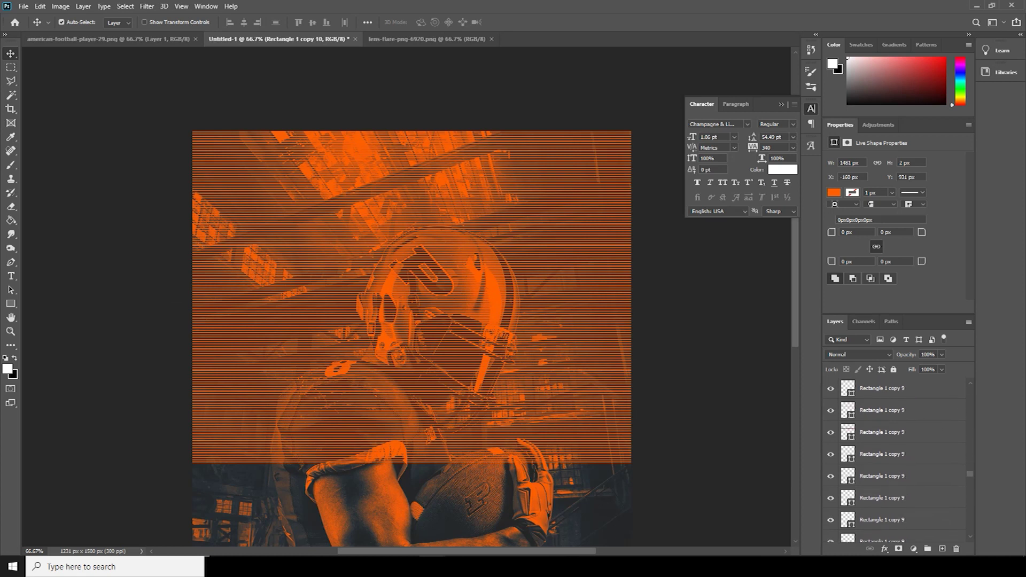
{"action": "key", "text": "ctrl+minus"}
{"action": "left_click_drag", "start_coordinate": [444, 171], "coordinate": [444, 419]}
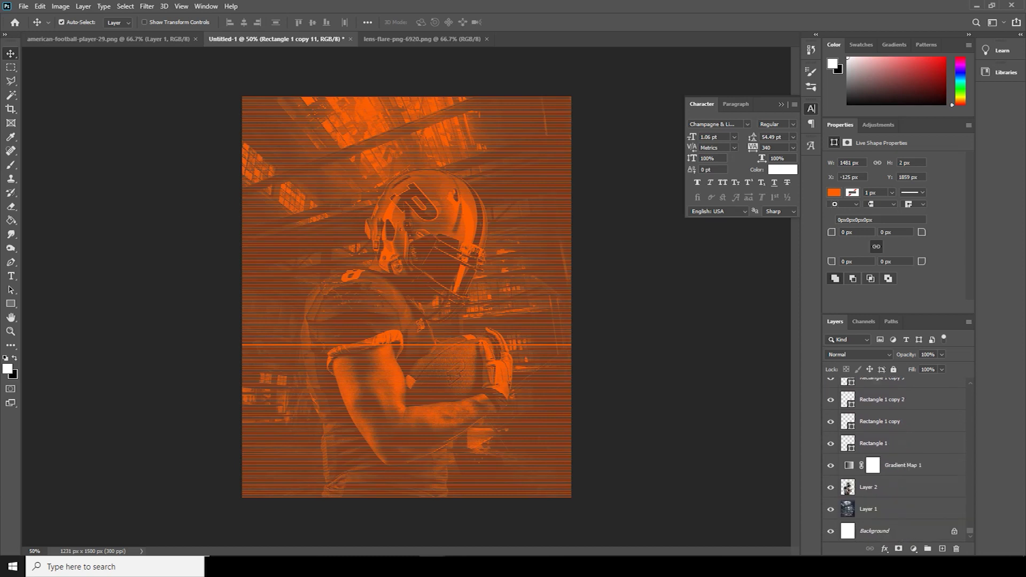
Group all the stripe layers and set the group's blend mode to Color Burn
{"action": "left_click", "coordinate": [901, 443], "text": "shift"}
{"action": "key", "text": "ctrl+g"}
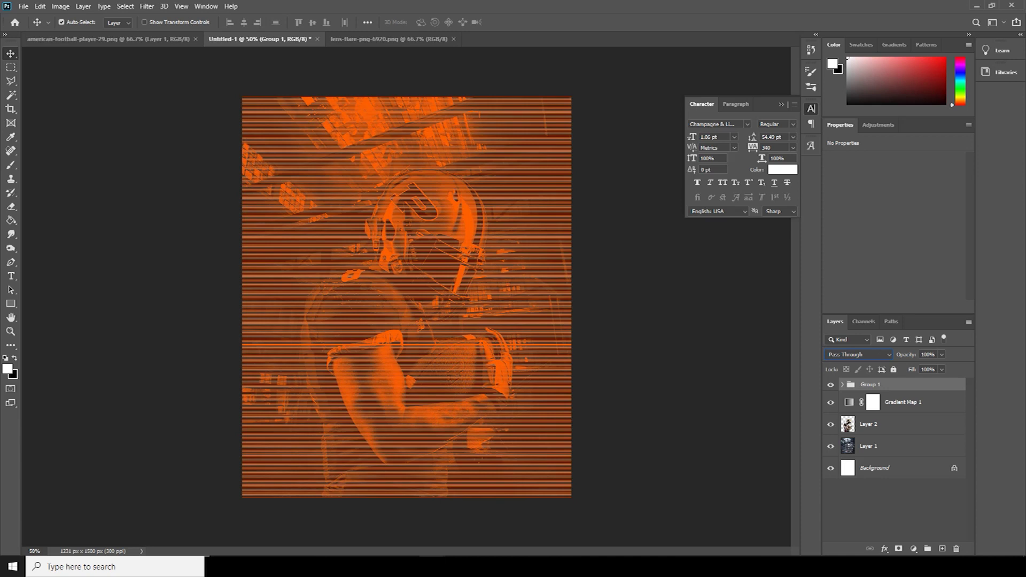
{"action": "left_click", "coordinate": [858, 354]}
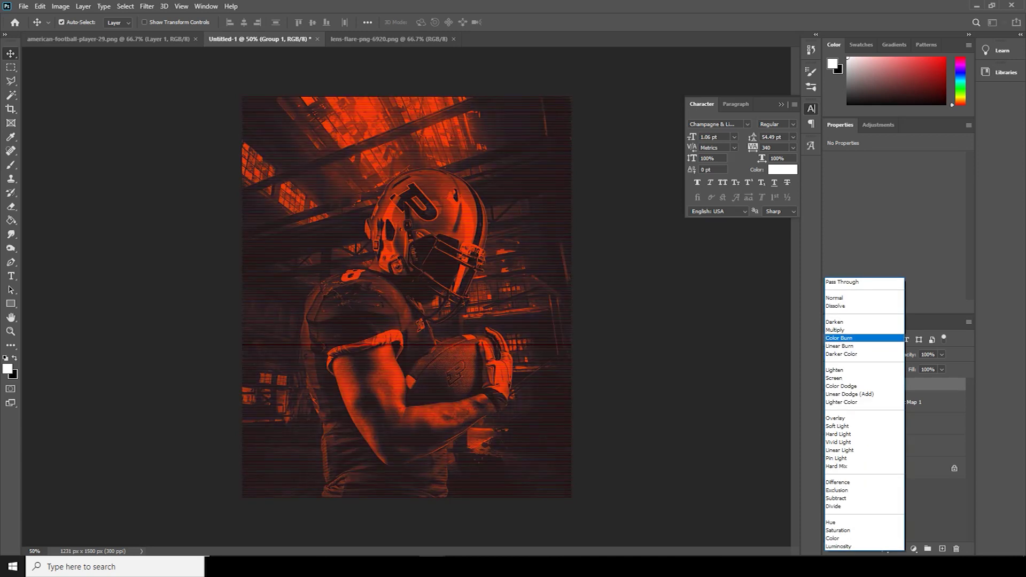
{"action": "key", "text": "Return"}
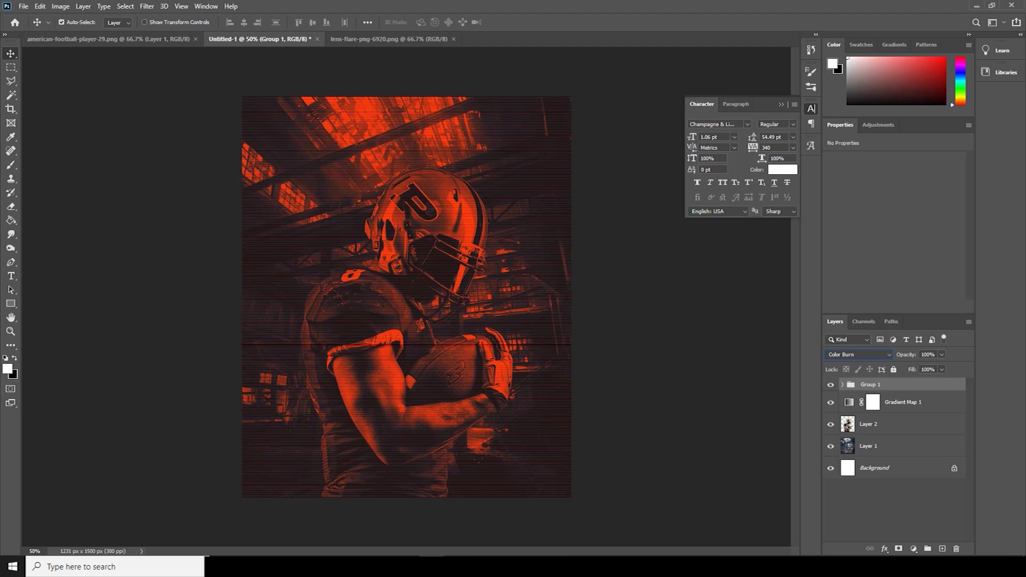
Add the white text "RETRo" in Champagne & Limousines on the player's shoulder
{"action": "key", "text": "t"}
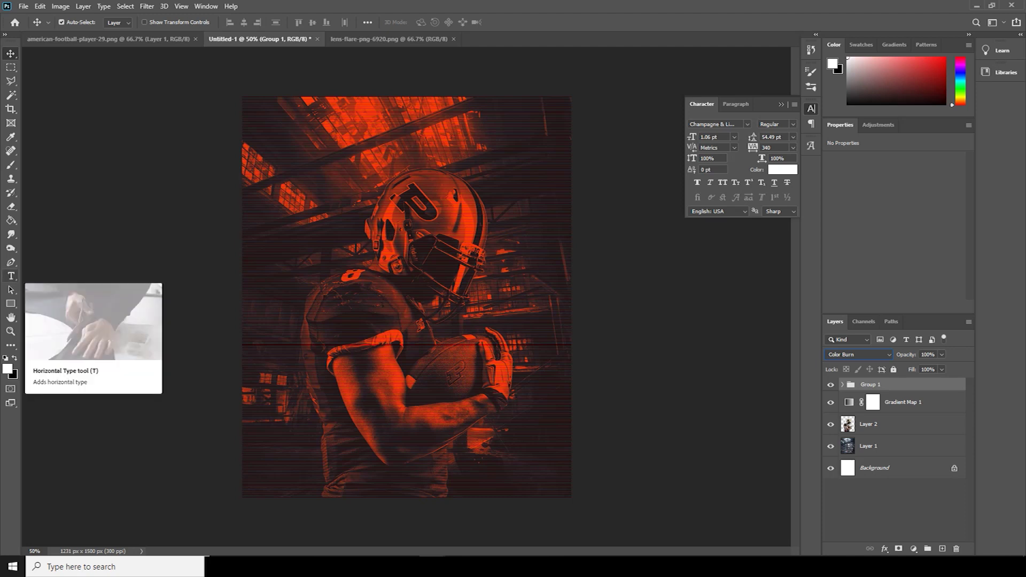
{"action": "left_click", "coordinate": [11, 276]}
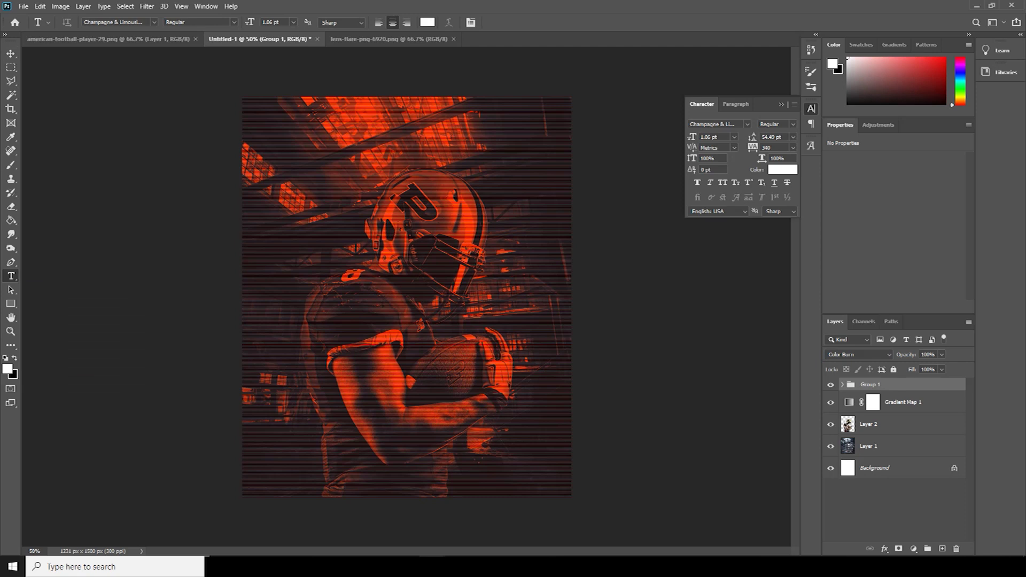
{"action": "left_click", "coordinate": [354, 311]}
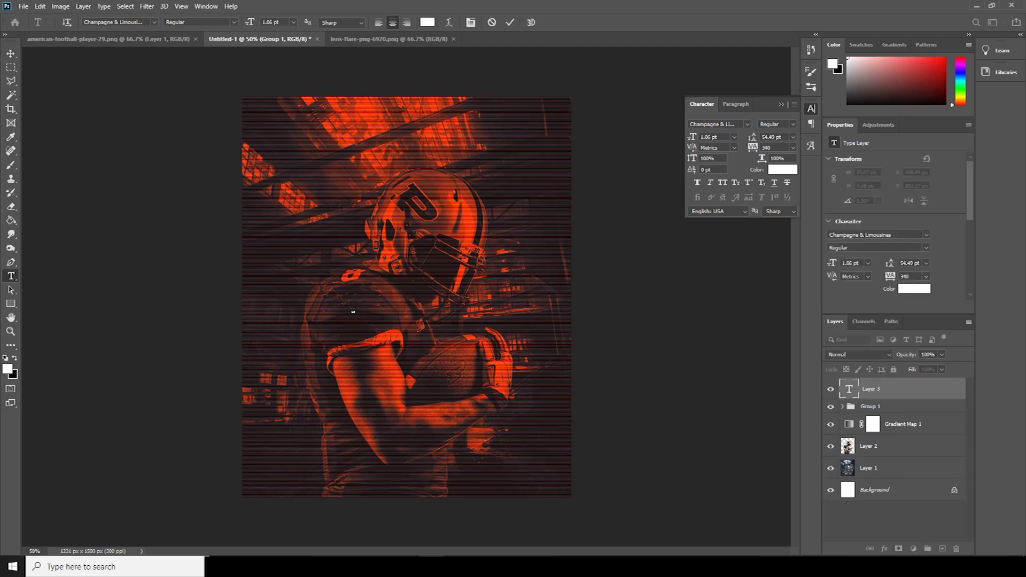
{"action": "left_click", "coordinate": [11, 53]}
Enlarge the title text to about 531 px wide and place it across the player's chest
{"action": "left_click", "coordinate": [41, 6]}
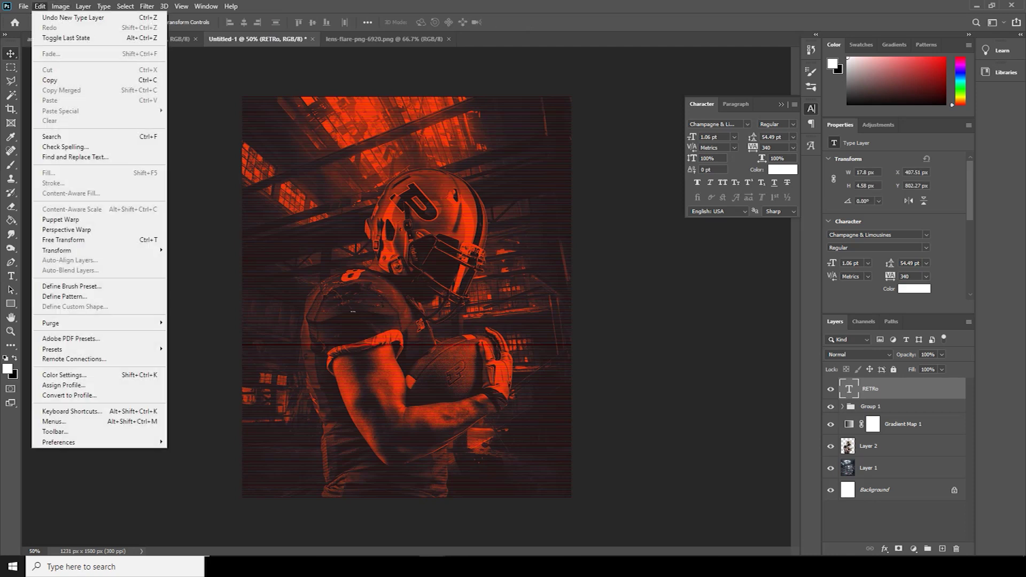
{"action": "left_click", "coordinate": [63, 240]}
{"action": "left_click_drag", "start_coordinate": [356, 312], "coordinate": [460, 325]}
{"action": "key", "text": "Return"}
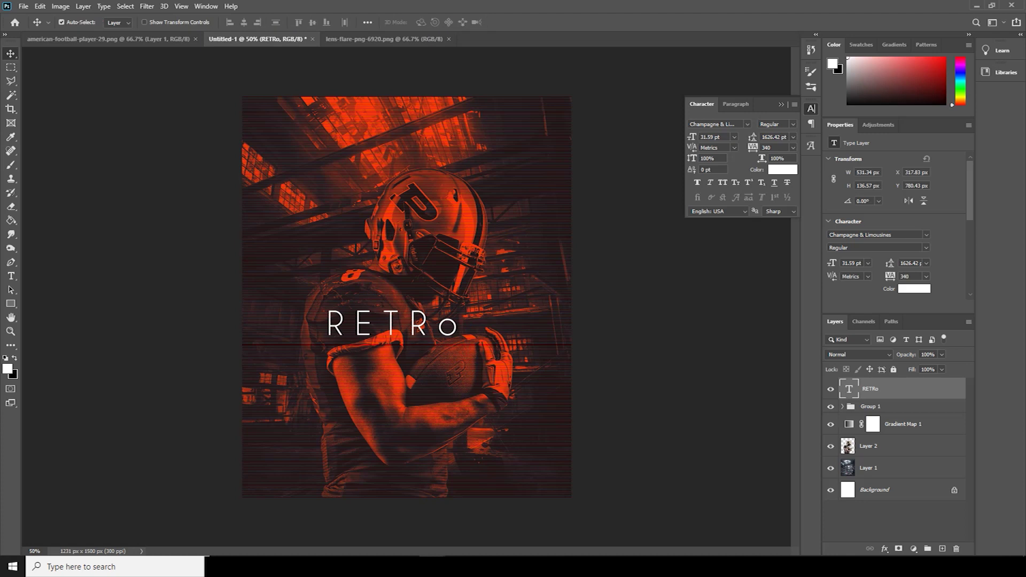
Replace the title's final lowercase letter with a capital O so it reads "RETRO"
{"action": "double_click", "coordinate": [393, 332]}
{"action": "key", "text": "Right"}
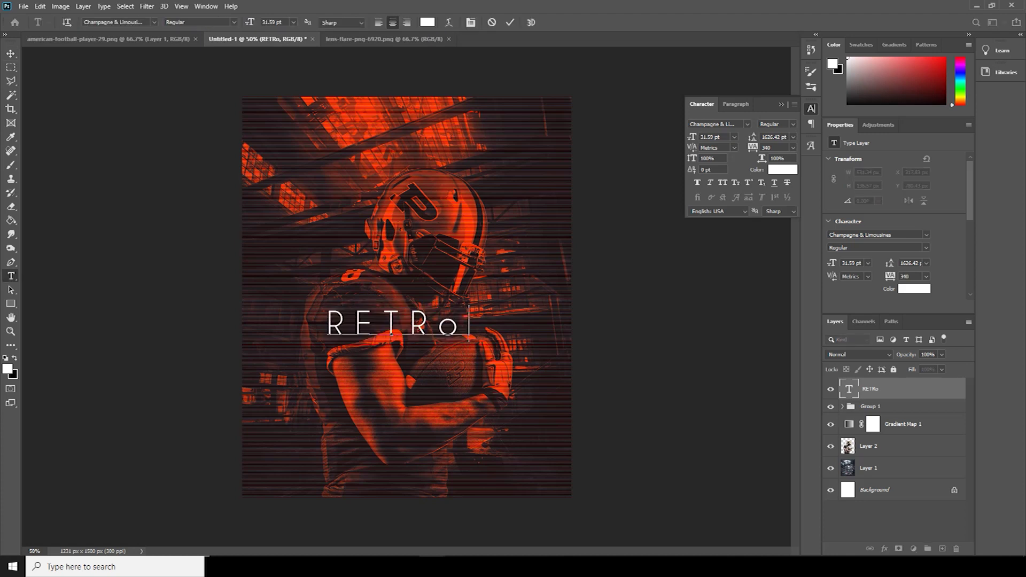
{"action": "key", "text": "BackSpace"}
{"action": "type", "text": "O"}
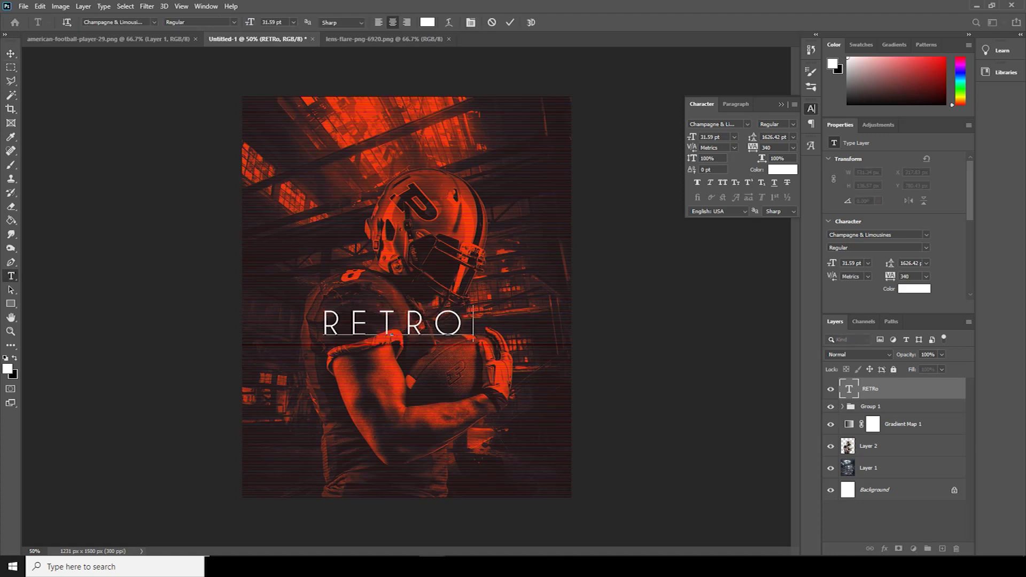
Widen the letter spacing of the RETRO title by setting its tracking to 640
{"action": "left_click", "coordinate": [11, 53]}
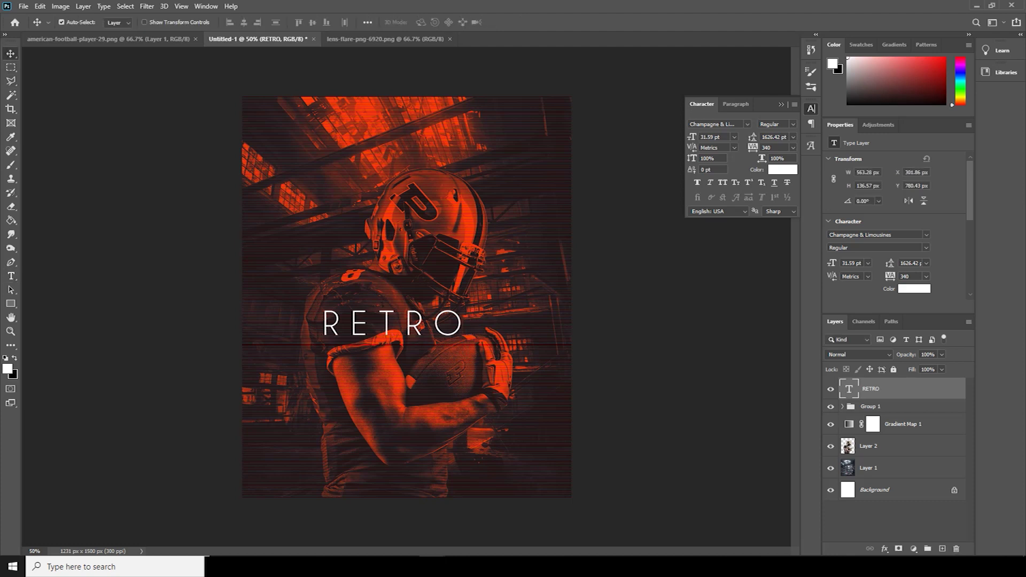
{"action": "double_click", "coordinate": [387, 327]}
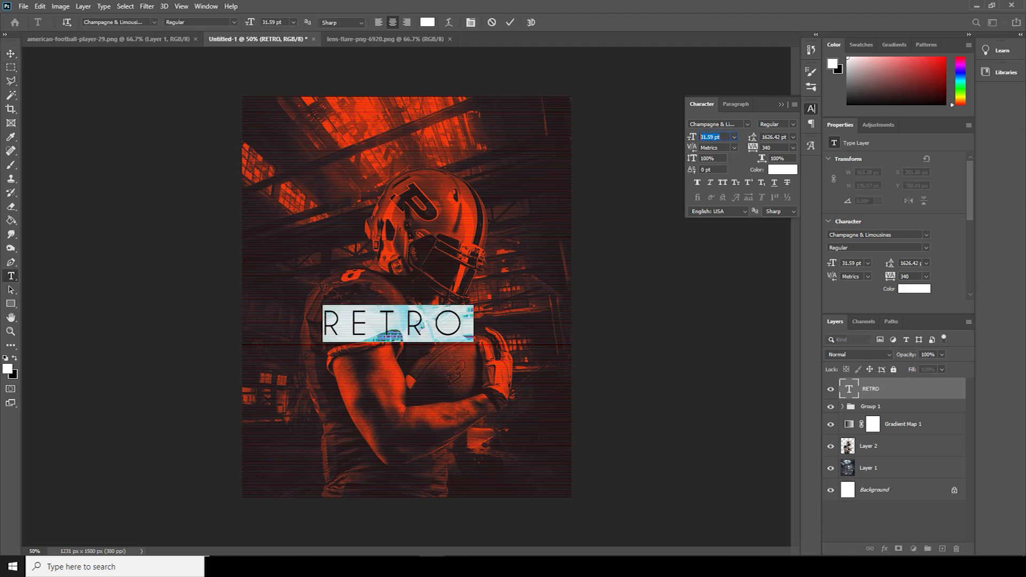
{"action": "left_click_drag", "start_coordinate": [752, 148], "coordinate": [792, 148]}
{"action": "left_click", "coordinate": [11, 53]}
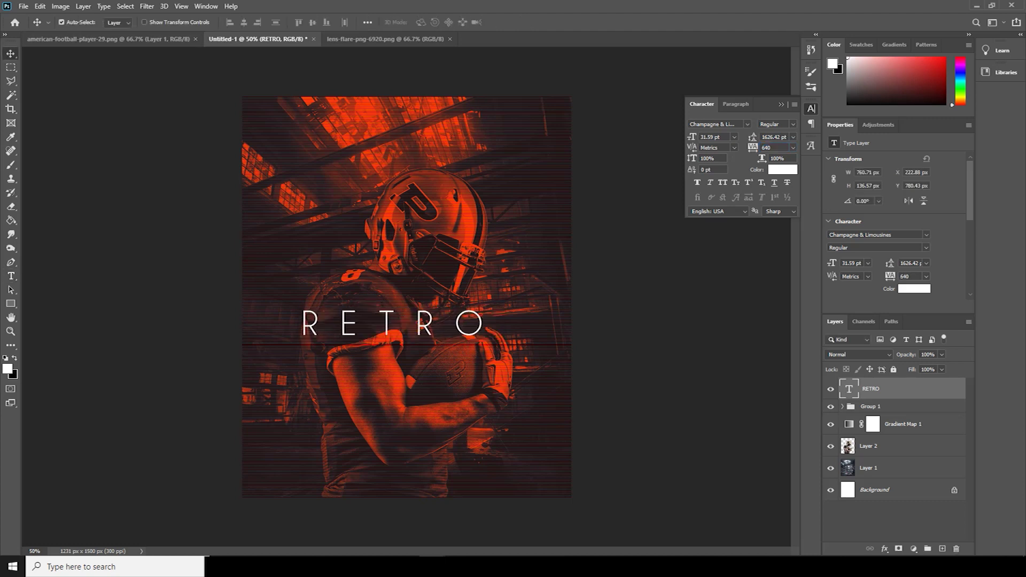
{"action": "left_click_drag", "start_coordinate": [387, 323], "coordinate": [402, 347]}
{"action": "key", "text": "Return"}
Merge the stripe group, Group 1, into a single layer
{"action": "left_click", "coordinate": [870, 406]}
{"action": "right_click", "coordinate": [884, 406]}
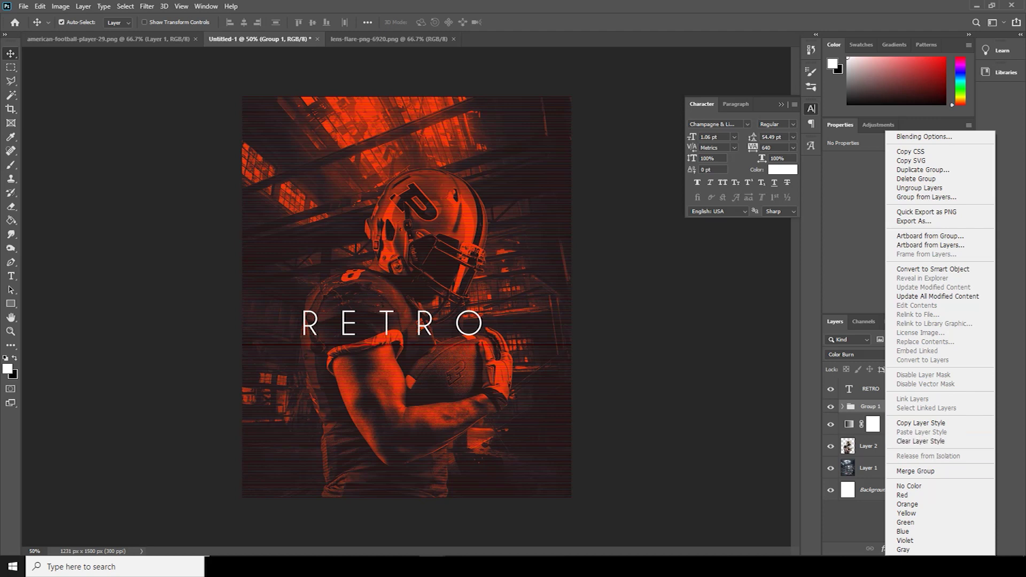
{"action": "left_click", "coordinate": [915, 471]}
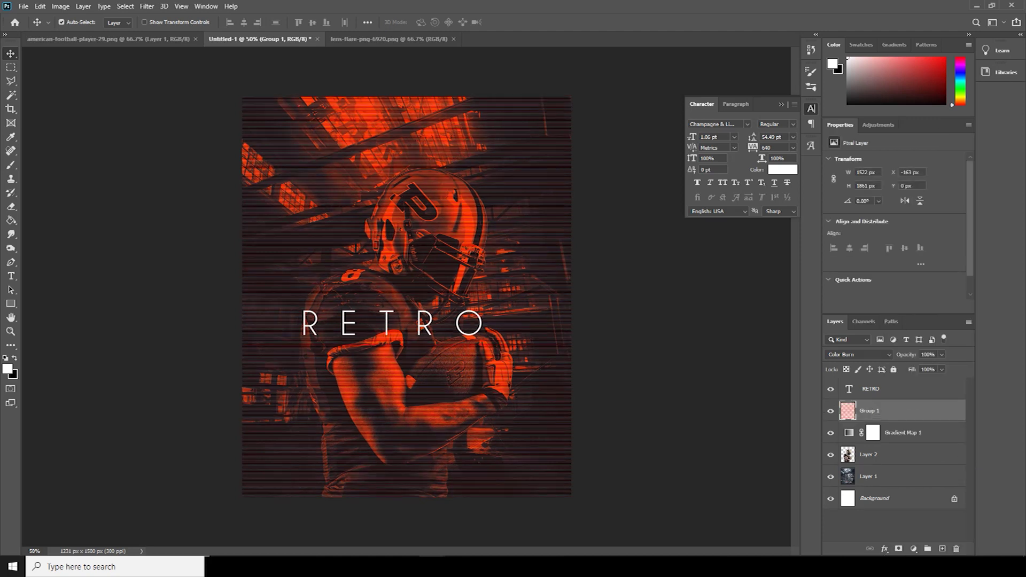
Move the RETRO title down the player's chest to about X 218 px, Y 862 px
{"action": "left_click", "coordinate": [425, 324]}
{"action": "key", "text": "ctrl+t"}
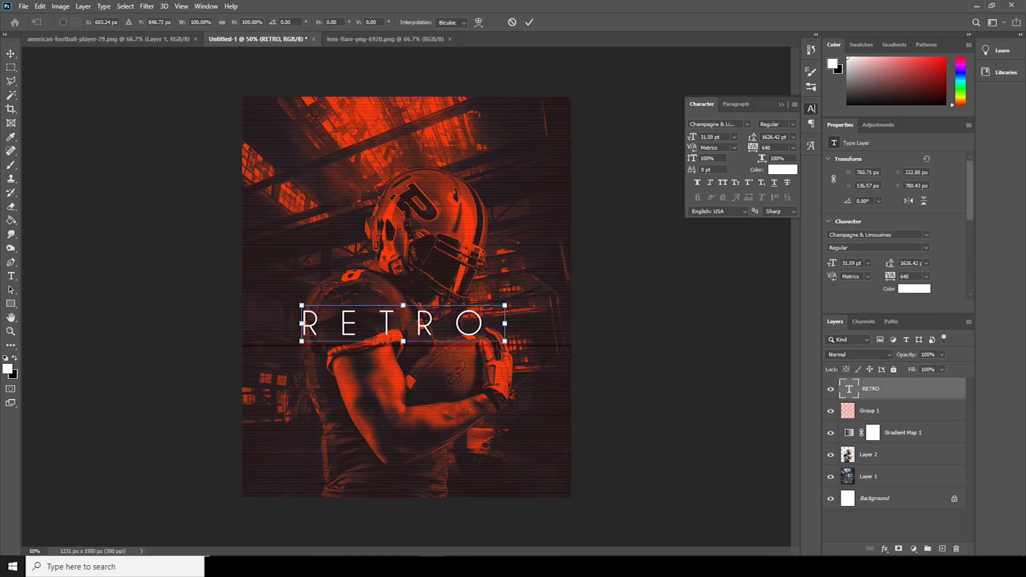
{"action": "left_click_drag", "start_coordinate": [425, 323], "coordinate": [455, 318]}
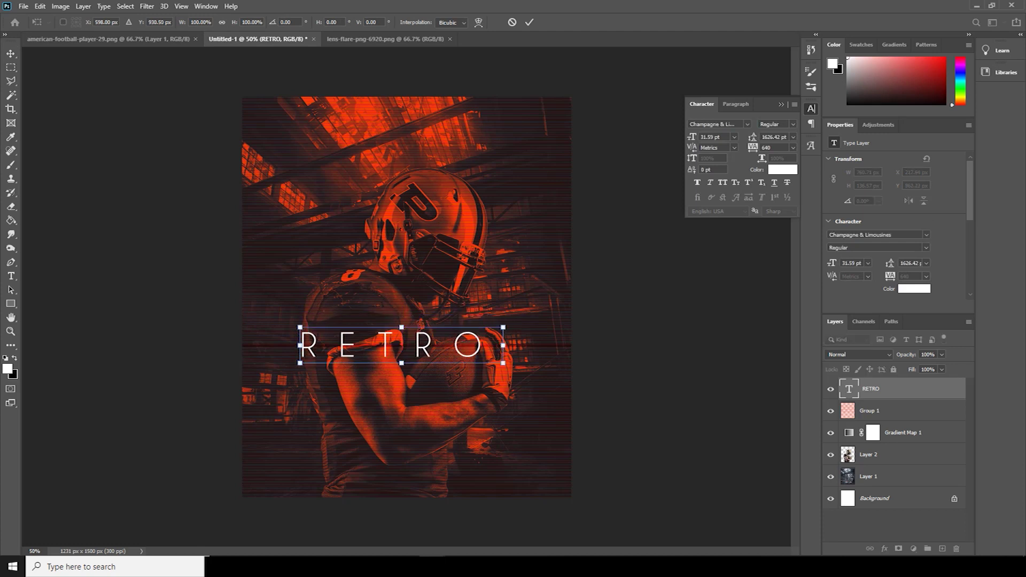
{"action": "key", "text": "Return"}
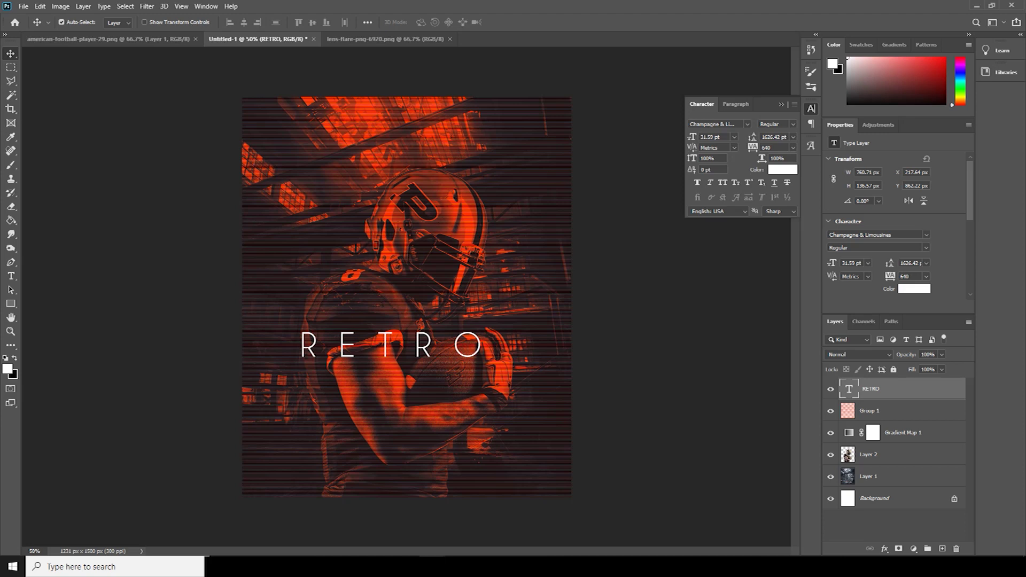
Duplicate the RETRO text layer and replace the copy's text with "windys studio"
{"action": "left_click_drag", "start_coordinate": [942, 389], "coordinate": [942, 549]}
{"action": "double_click", "coordinate": [848, 388]}
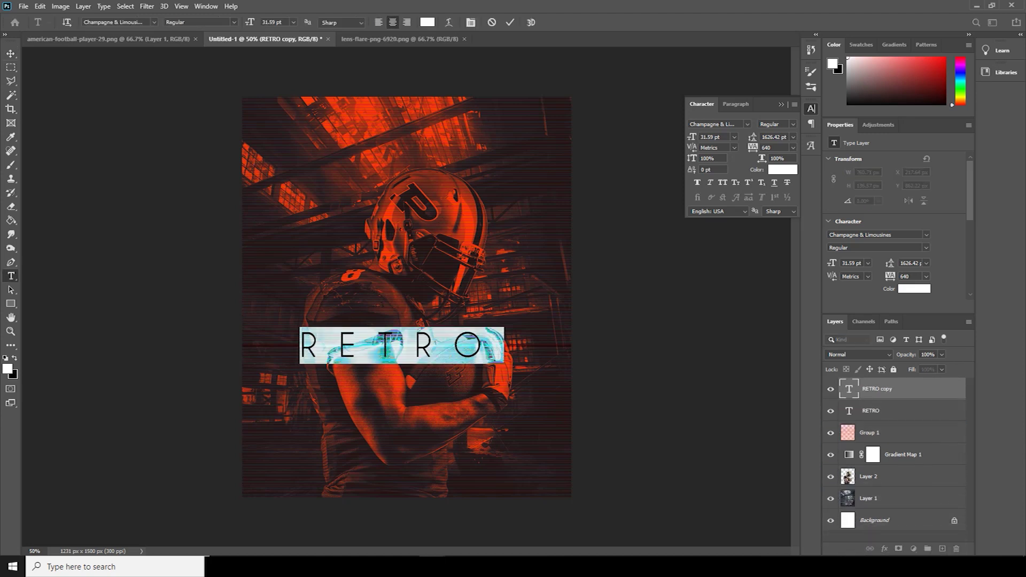
{"action": "type", "text": "windys s"}
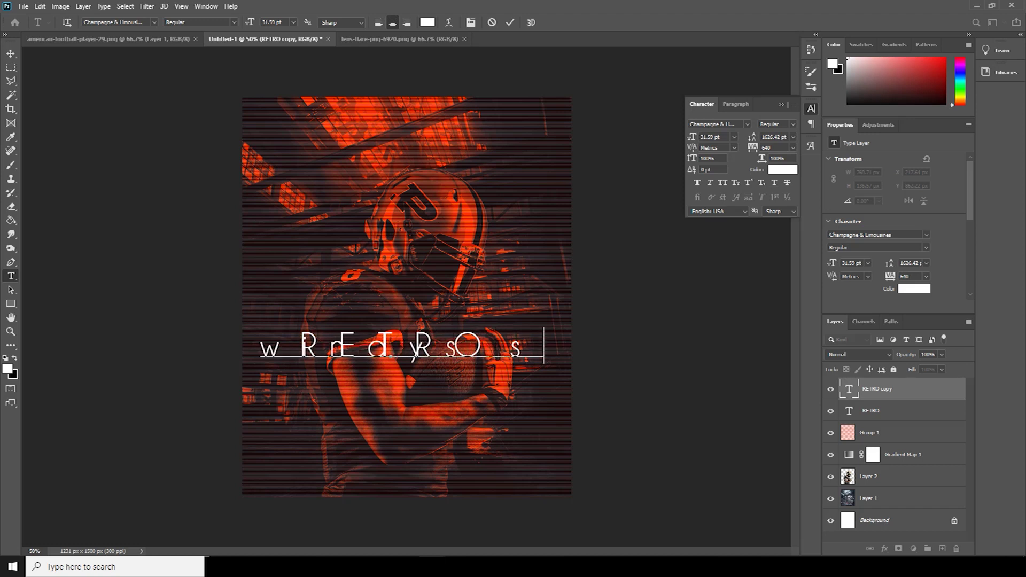
{"action": "type", "text": "tudio"}
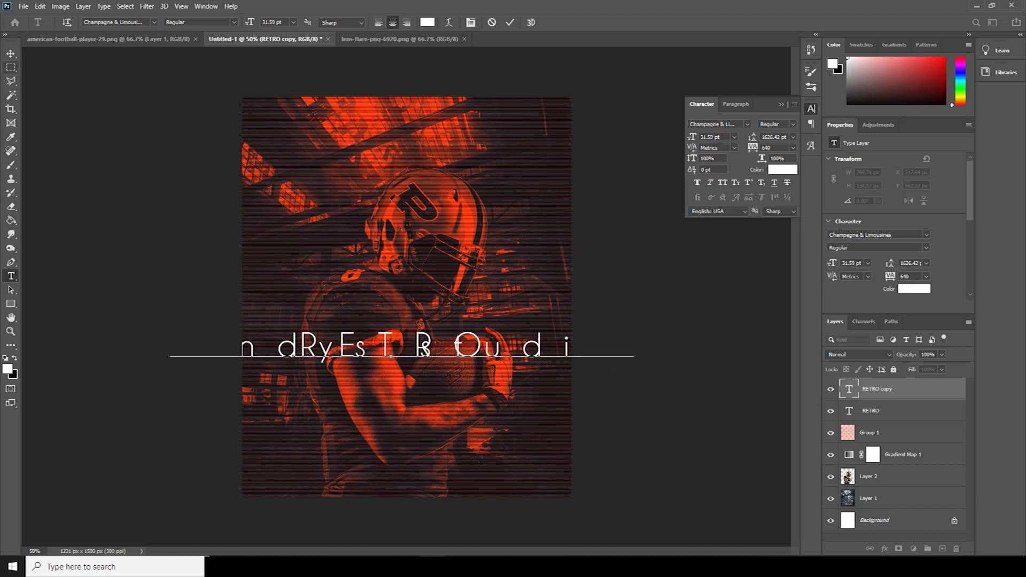
{"action": "key", "text": "ctrl+Return"}
Scale the "windys studio" text down to about 652 px wide and place it near the poster's upper edge
{"action": "key", "text": "ctrl+t"}
{"action": "left_click_drag", "start_coordinate": [633, 327], "coordinate": [532, 335]}
{"action": "left_click_drag", "start_coordinate": [428, 345], "coordinate": [427, 111]}
{"action": "left_click_drag", "start_coordinate": [532, 98], "coordinate": [490, 105]}
{"action": "key", "text": "Return"}
Format the studio text as Bold in All Caps with tracking 420 and size 9.89 pt, without Faux Bold
{"action": "double_click", "coordinate": [848, 388]}
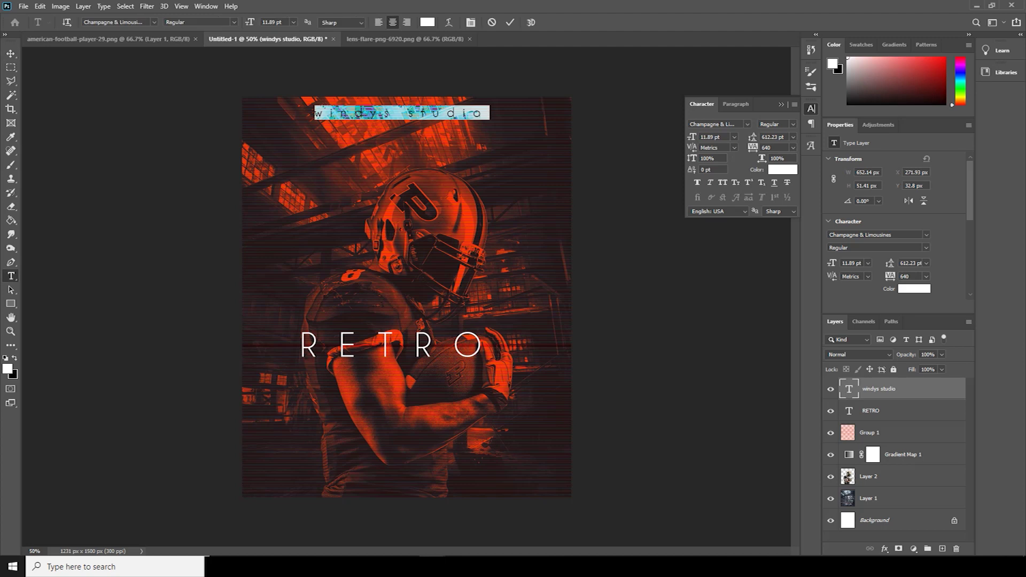
{"action": "left_click_drag", "start_coordinate": [752, 148], "coordinate": [750, 148]}
{"action": "left_click", "coordinate": [793, 124]}
{"action": "left_click", "coordinate": [772, 144]}
{"action": "left_click", "coordinate": [697, 182]}
{"action": "left_click", "coordinate": [722, 182]}
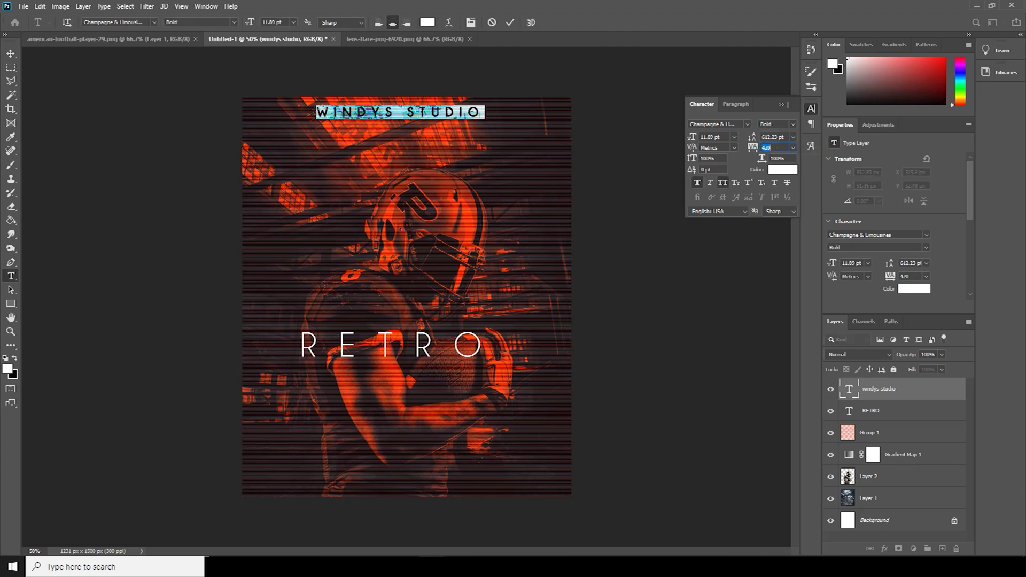
{"action": "left_click", "coordinate": [697, 182]}
{"action": "left_click_drag", "start_coordinate": [691, 136], "coordinate": [689, 137]}
Delete the extra "s" so the studio text reads "windy studio" and add "Tuto" on a second line
{"action": "left_click", "coordinate": [397, 112]}
{"action": "key", "text": "BackSpace"}
{"action": "left_click", "coordinate": [462, 112]}
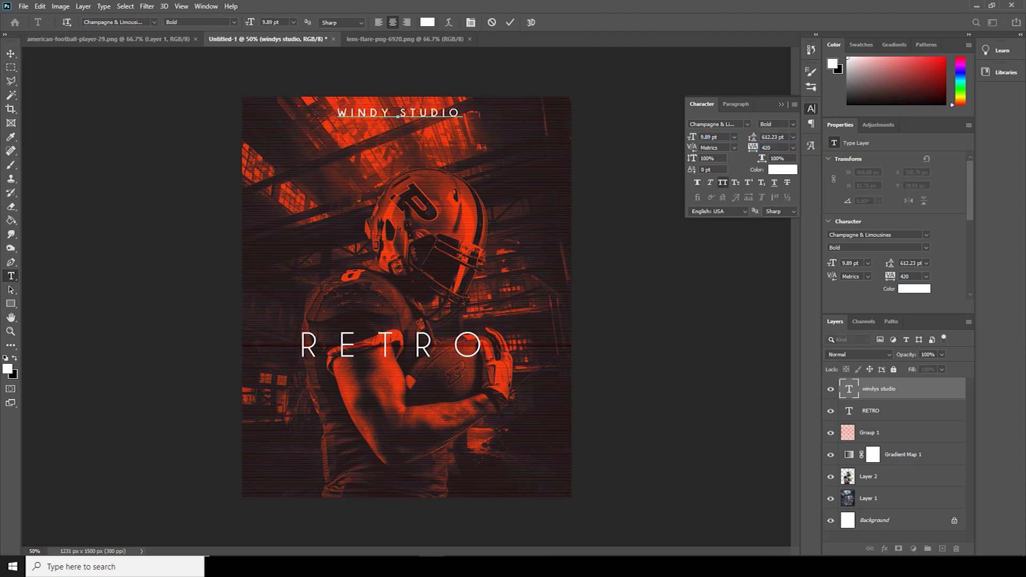
{"action": "key", "text": "ctrl+Return"}
{"action": "left_click", "coordinate": [11, 54]}
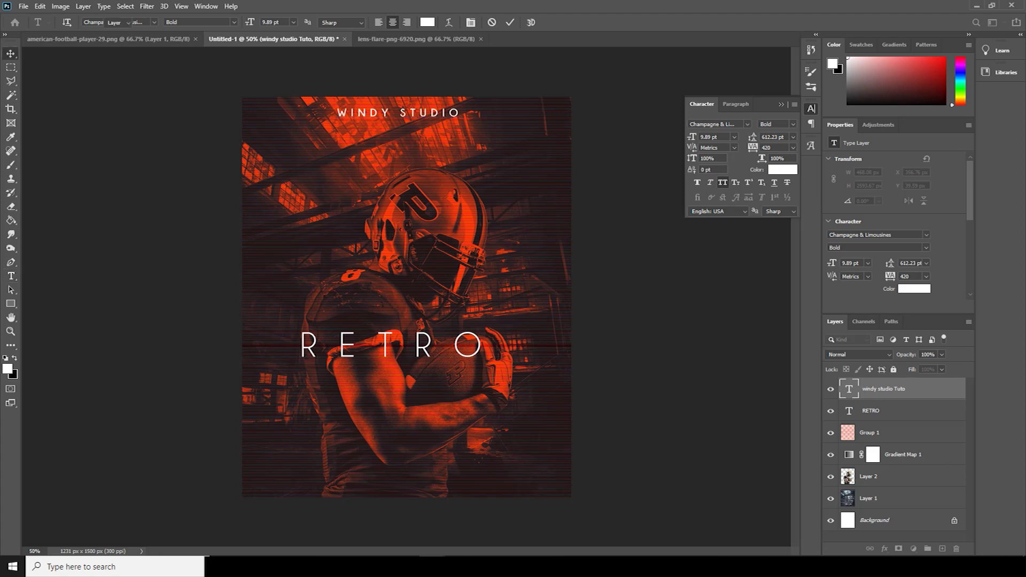
Set the studio text's leading to Auto and rewrite its second line as "tutorial"
{"action": "double_click", "coordinate": [848, 388]}
{"action": "left_click", "coordinate": [793, 137]}
{"action": "left_click", "coordinate": [773, 145]}
{"action": "left_click", "coordinate": [421, 139]}
{"action": "key", "text": "BackSpace"}
{"action": "key", "text": "BackSpace"}
{"action": "key", "text": "BackSpace"}
{"action": "key", "text": "BackSpace"}
{"action": "key", "text": "BackSpace"}
{"action": "type", "text": "torial"}
Make the TUTORIAL line smaller with wider tracking to match the WINDY STUDIO line, and shift the text block slightly down
{"action": "double_click", "coordinate": [406, 127]}
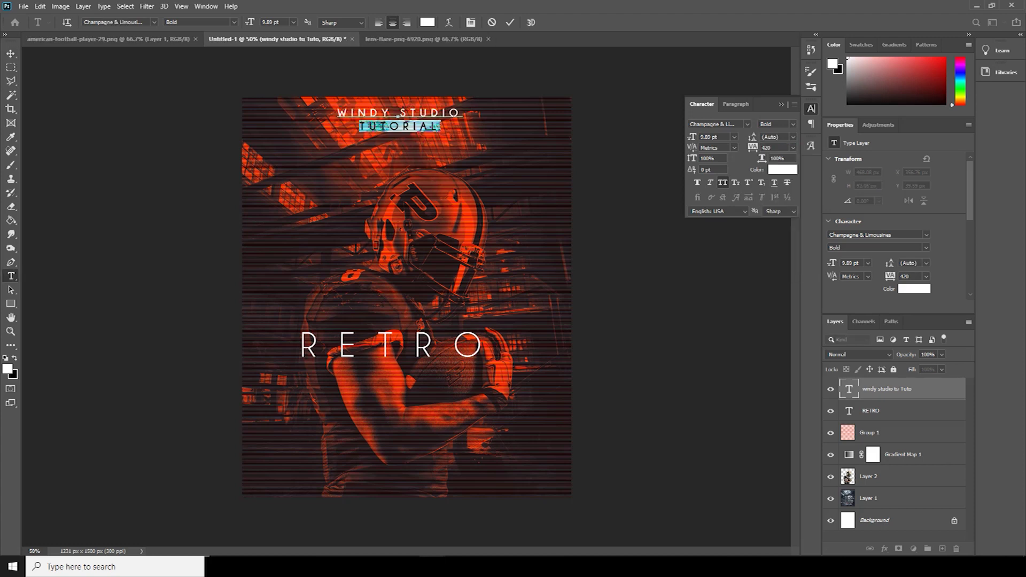
{"action": "left_click_drag", "start_coordinate": [692, 137], "coordinate": [684, 137]}
{"action": "left_click_drag", "start_coordinate": [752, 147], "coordinate": [790, 147]}
{"action": "left_click", "coordinate": [11, 53]}
{"action": "left_click_drag", "start_coordinate": [443, 116], "coordinate": [447, 125]}
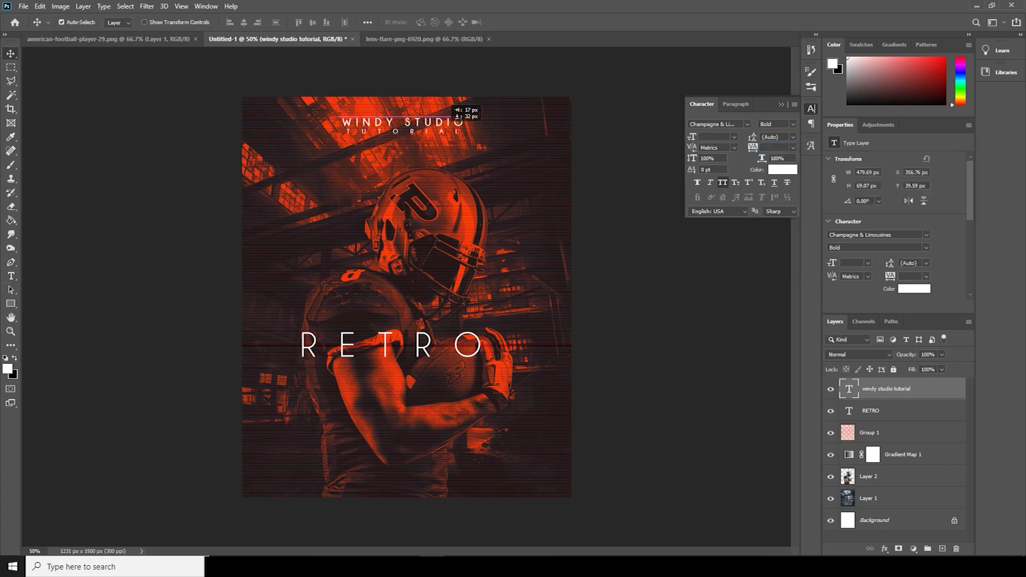
Draw an orange rectangle 196 × 34 px across the poster's left edge and move it down to Y 1402 px
{"action": "left_click", "coordinate": [11, 303]}
{"action": "left_click_drag", "start_coordinate": [221, 447], "coordinate": [273, 456]}
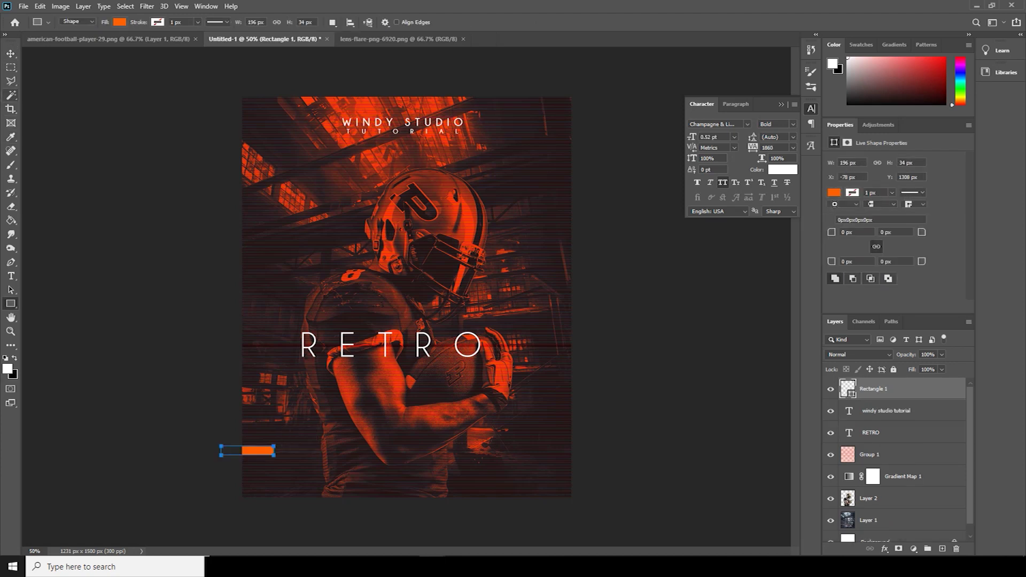
{"action": "left_click", "coordinate": [10, 53]}
{"action": "left_click_drag", "start_coordinate": [258, 450], "coordinate": [257, 476]}
{"action": "key", "text": "t"}
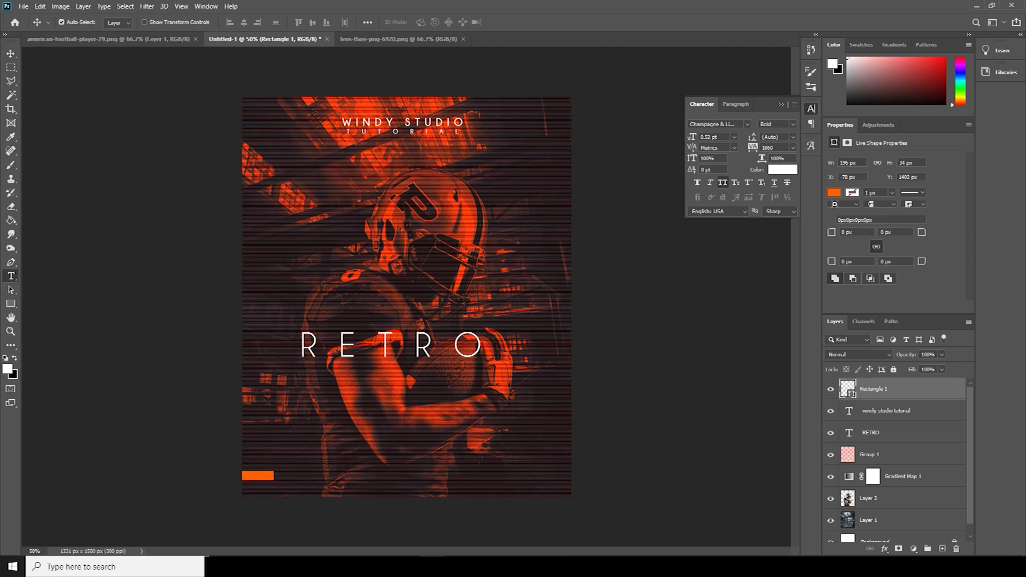
{"action": "left_click", "coordinate": [281, 478]}
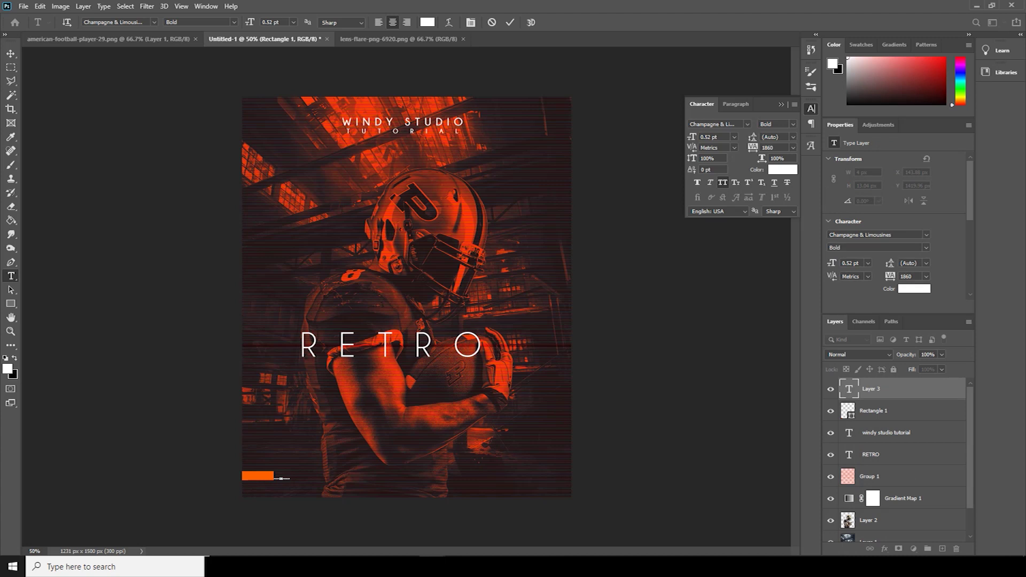
{"action": "key", "text": "Escape"}
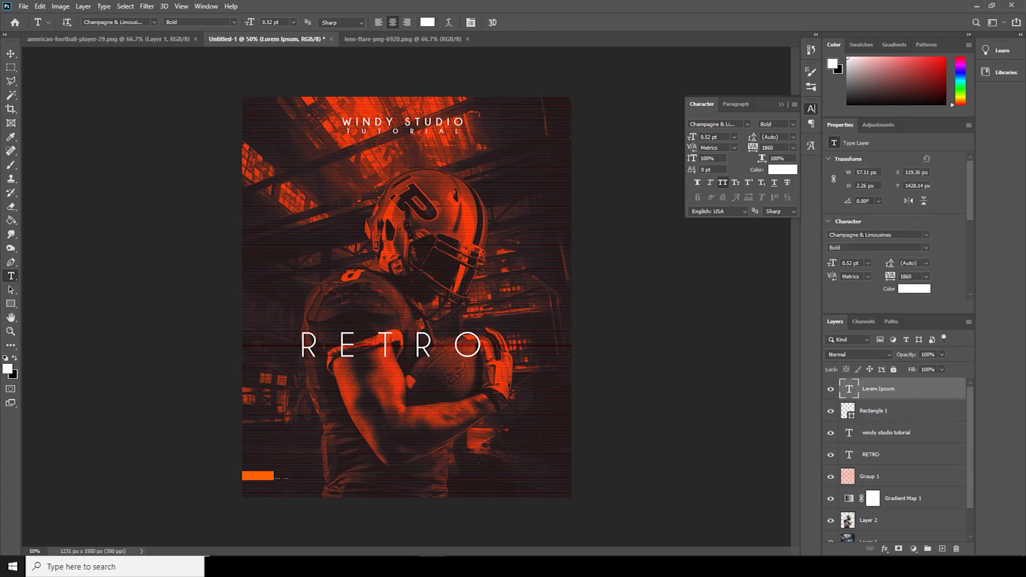
Add the text "MATCH DAY" above the orange rectangle, with size 24 pt and tracking 0
{"action": "left_click", "coordinate": [323, 465]}
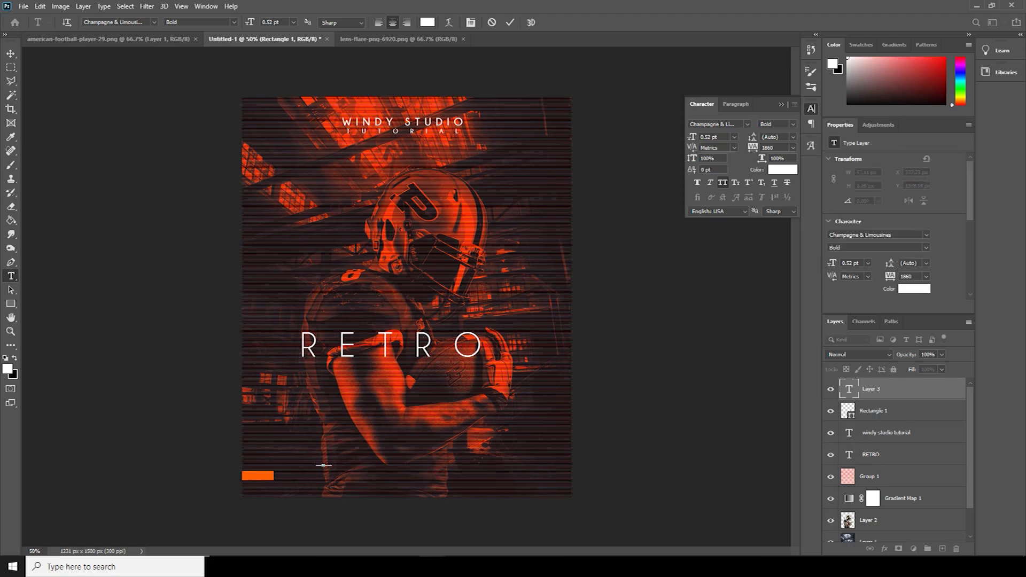
{"action": "key", "text": "ctrl+Return"}
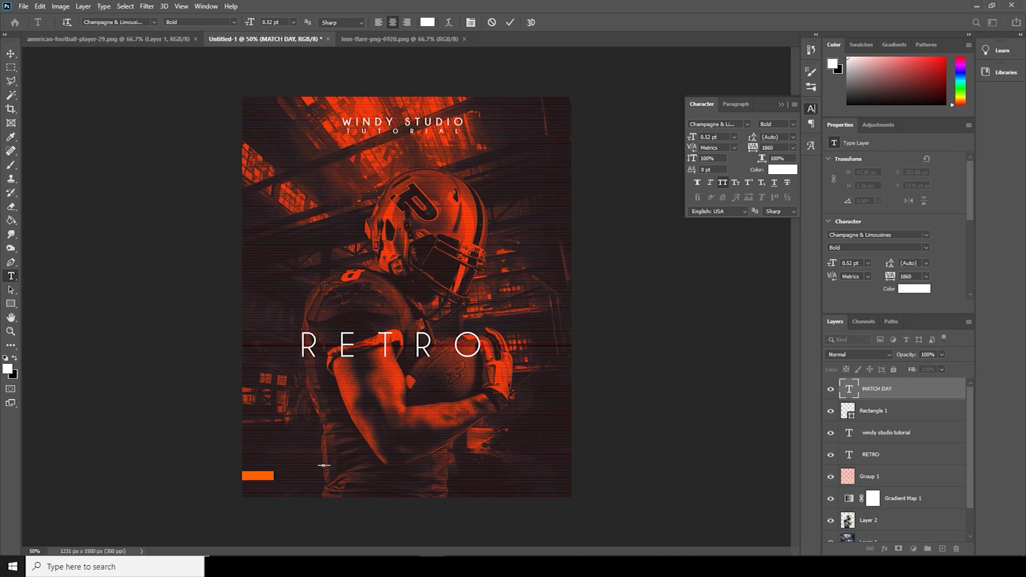
{"action": "left_click", "coordinate": [734, 137]}
{"action": "left_click", "coordinate": [716, 232]}
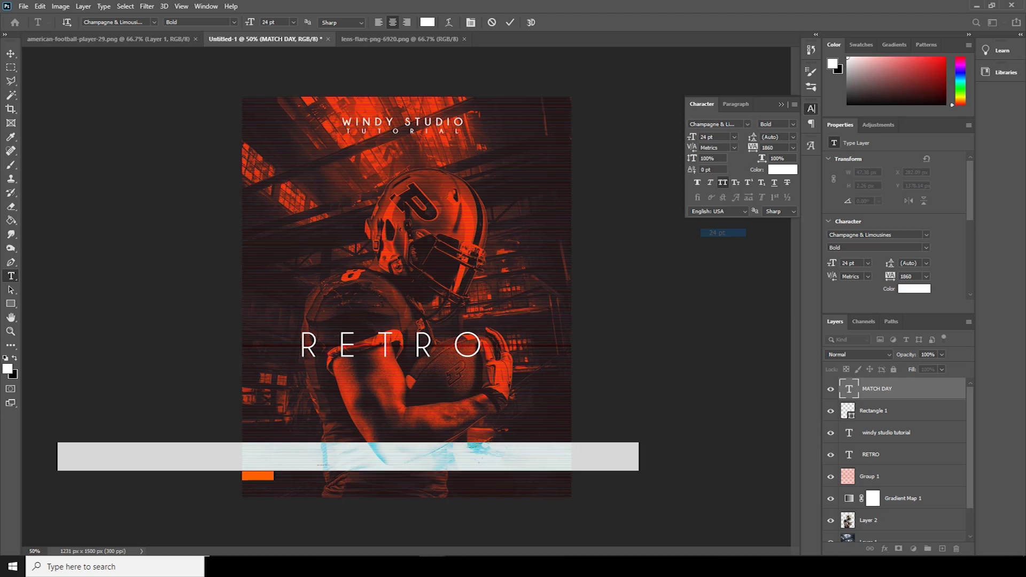
{"action": "left_click", "coordinate": [793, 147]}
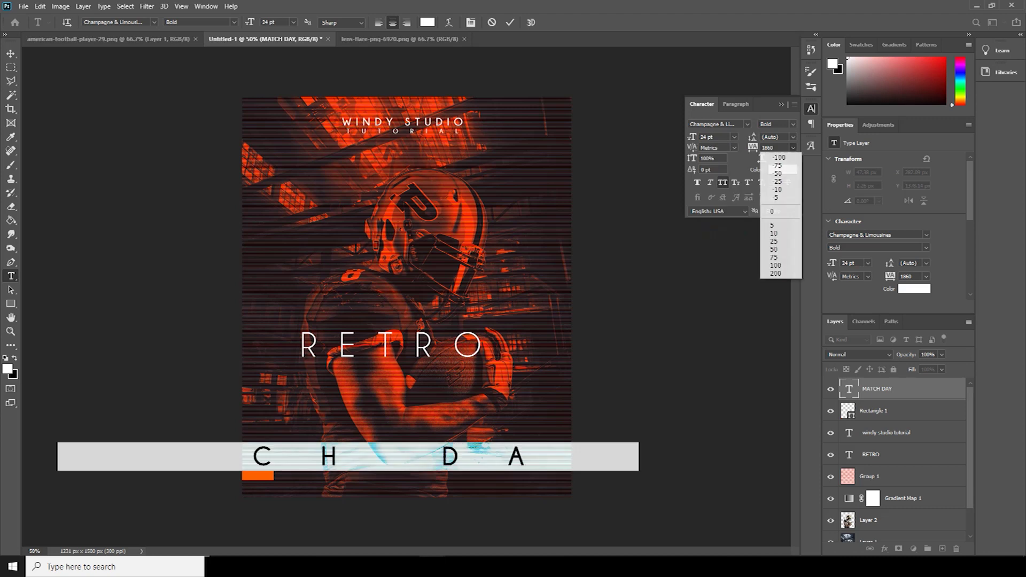
{"action": "left_click", "coordinate": [772, 212]}
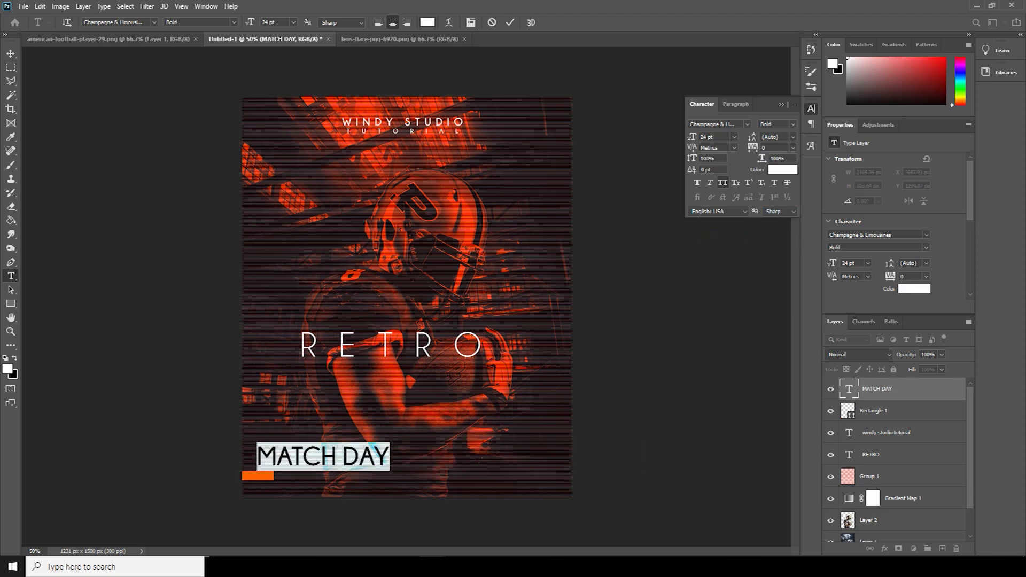
Reduce the MATCH DAY text to 8 pt and place it directly beside the orange rectangle
{"action": "left_click", "coordinate": [692, 136]}
{"action": "key", "text": "Down"}
{"action": "key", "text": "Down"}
{"action": "key", "text": "Down"}
{"action": "key", "text": "Down"}
{"action": "key", "text": "Down"}
{"action": "key", "text": "Down"}
{"action": "key", "text": "Down"}
{"action": "key", "text": "Down"}
{"action": "key", "text": "Down"}
{"action": "key", "text": "Down"}
{"action": "key", "text": "Down"}
{"action": "key", "text": "Down"}
{"action": "key", "text": "Down"}
{"action": "key", "text": "Down"}
{"action": "key", "text": "Down"}
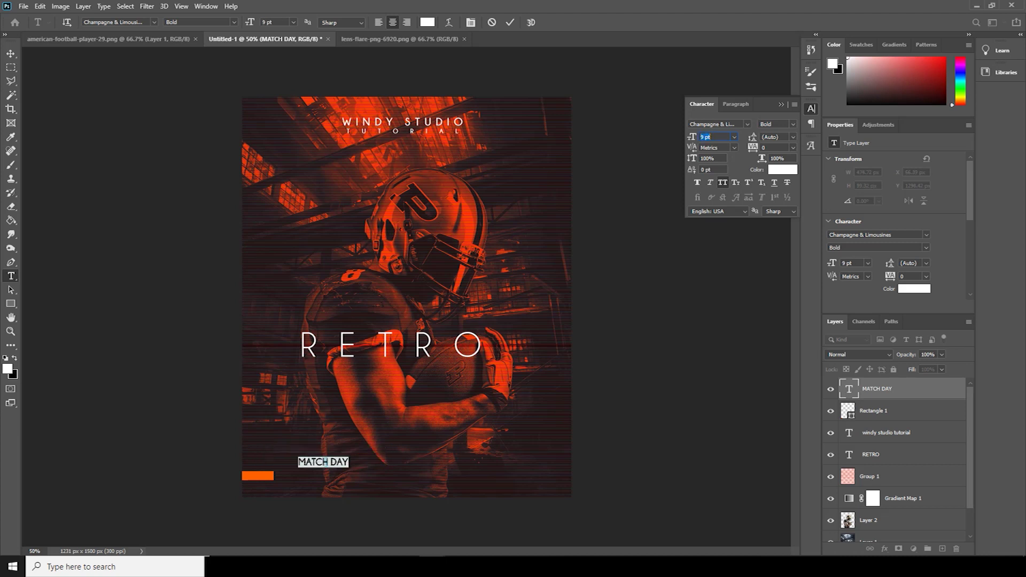
{"action": "key", "text": "Down"}
{"action": "left_click", "coordinate": [11, 53]}
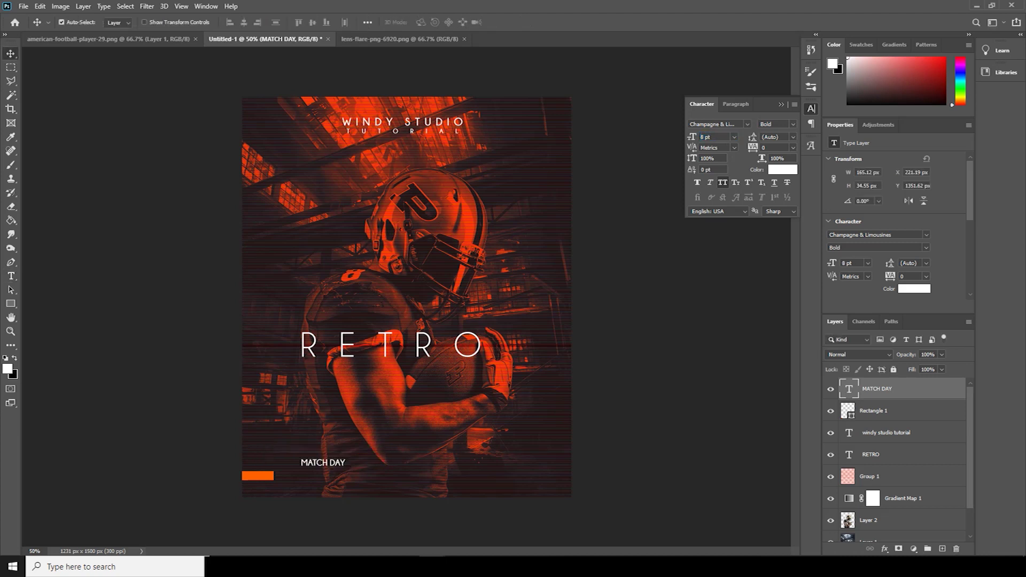
{"action": "left_click_drag", "start_coordinate": [322, 456], "coordinate": [299, 469]}
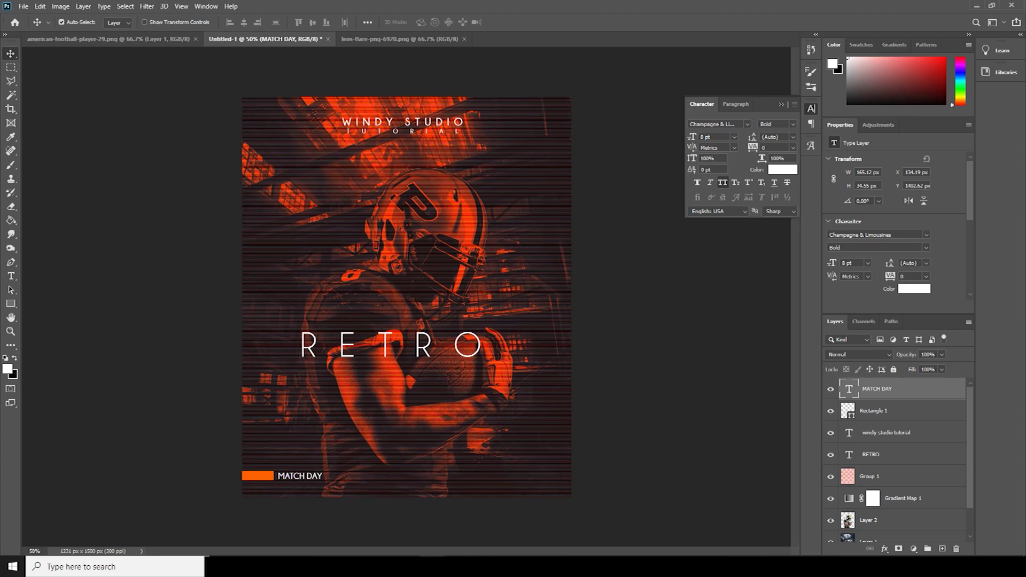
Add the number "8" as a new text layer near the poster's upper-right corner
{"action": "left_click", "coordinate": [11, 276]}
{"action": "left_click", "coordinate": [498, 131]}
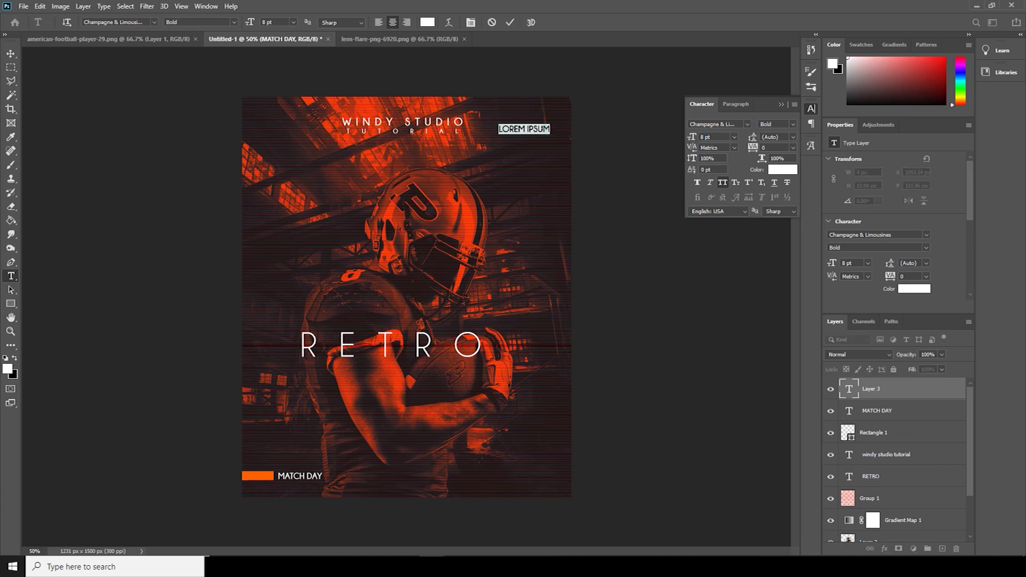
{"action": "type", "text": "8"}
{"action": "key", "text": "ctrl+Return"}
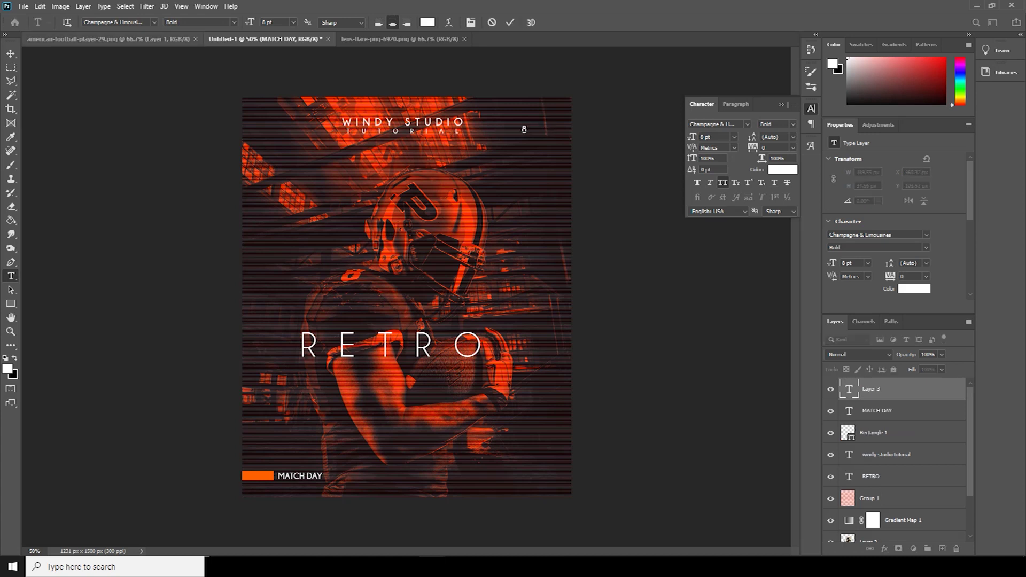
Enlarge the "8" to about 60.94 pt and position it in the poster's upper-right corner
{"action": "key", "text": "v"}
{"action": "key", "text": "ctrl+t"}
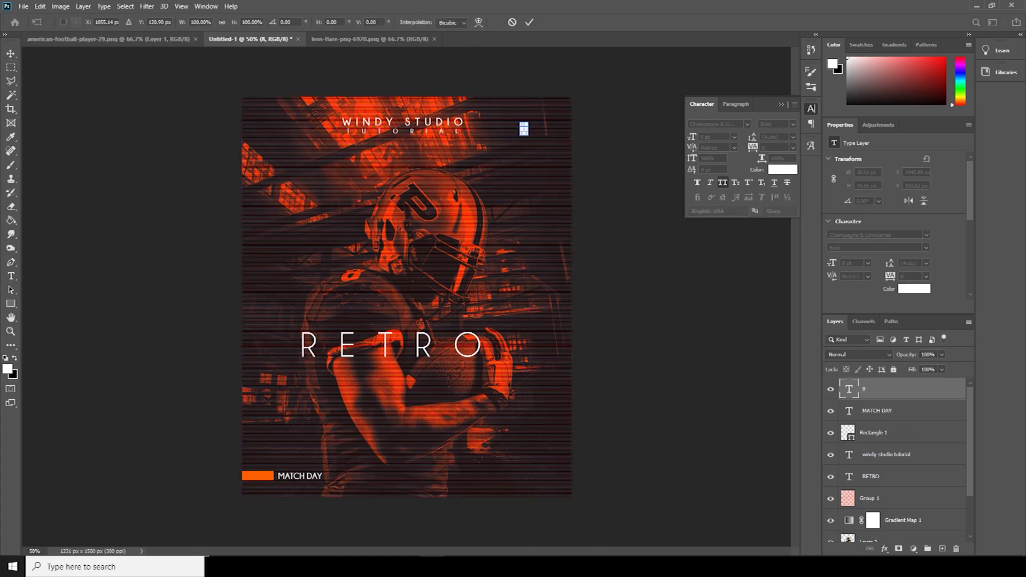
{"action": "left_click_drag", "start_coordinate": [527, 129], "coordinate": [553, 133]}
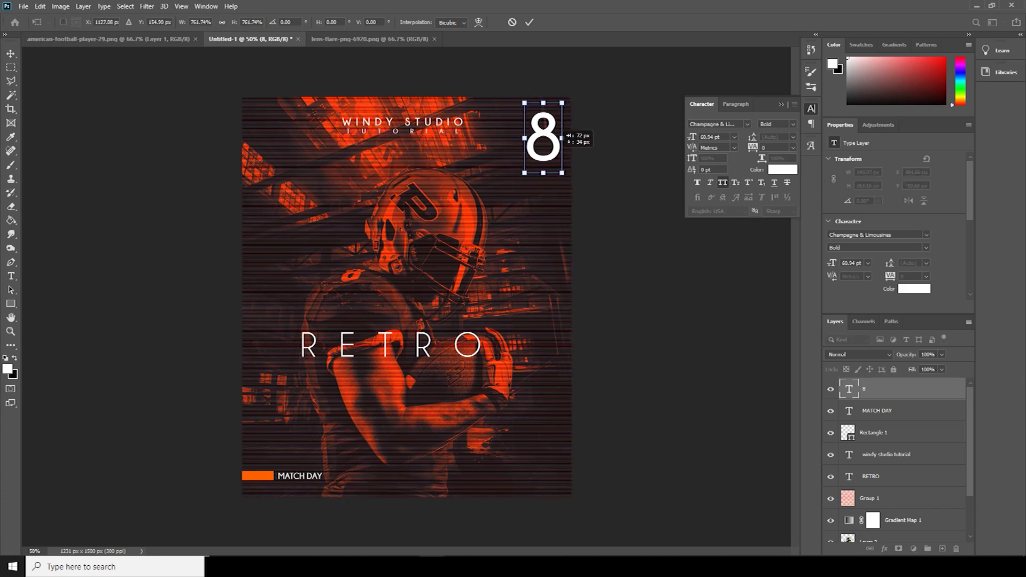
{"action": "key", "text": "Return"}
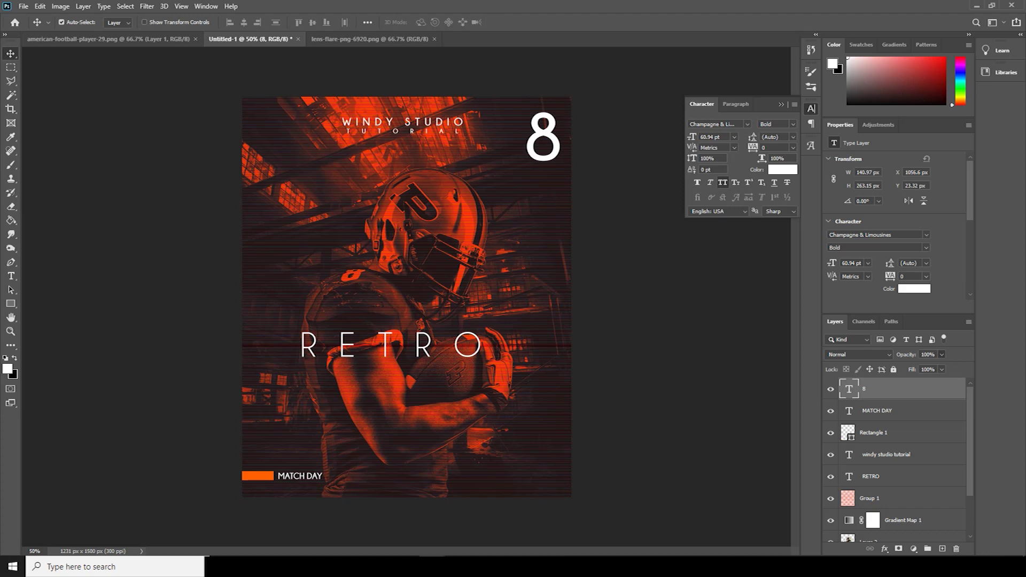
Lower the opacity of the "8" to 14% and move its layer below Group 1
{"action": "left_click", "coordinate": [941, 354]}
{"action": "left_click_drag", "start_coordinate": [943, 367], "coordinate": [903, 509]}
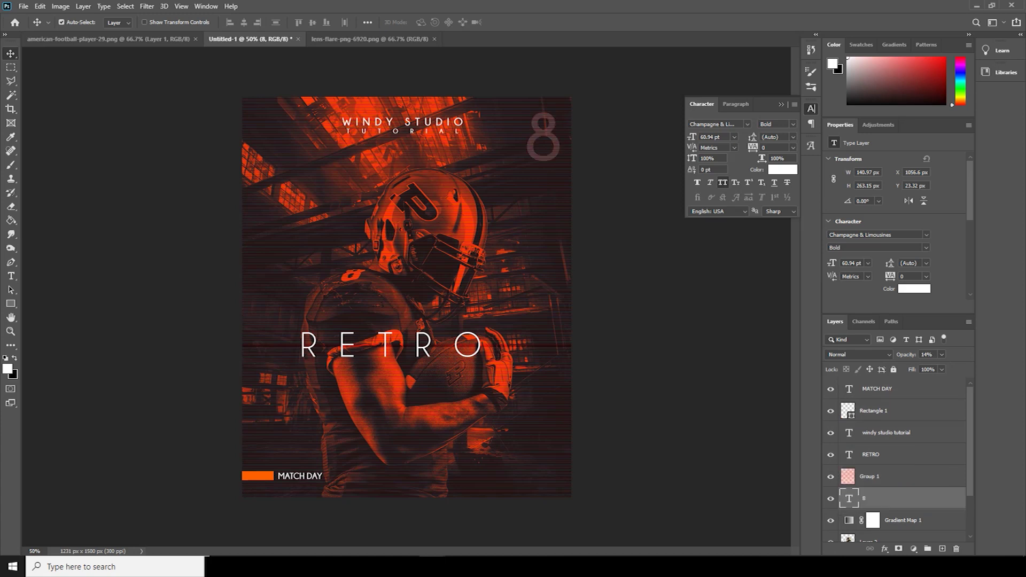
Lower the opacity of the MATCH DAY text to 39% and of the orange rectangle beside it to 51%
{"action": "right_click", "coordinate": [310, 476]}
{"action": "left_click", "coordinate": [331, 482]}
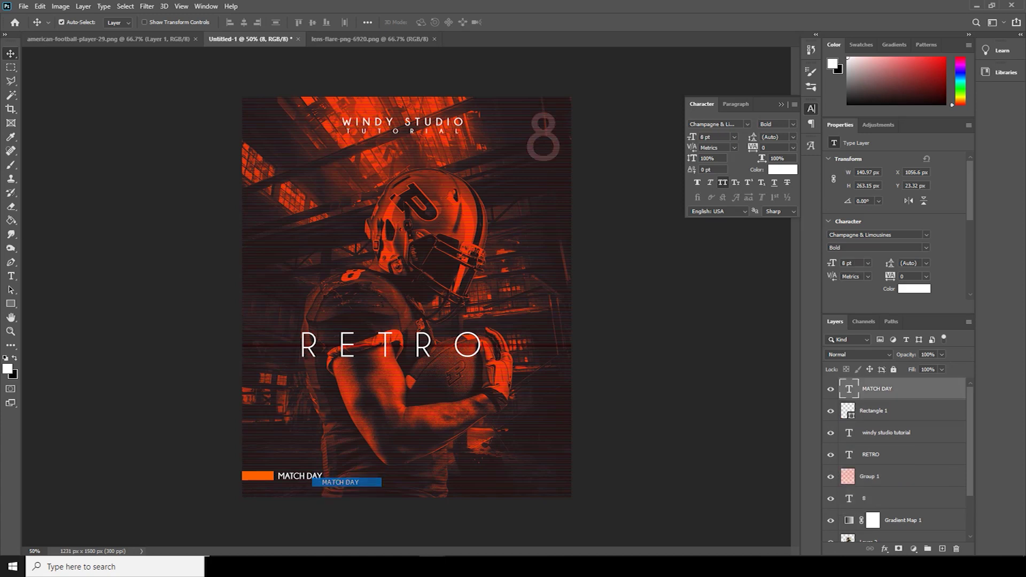
{"action": "left_click_drag", "start_coordinate": [942, 367], "coordinate": [911, 367]}
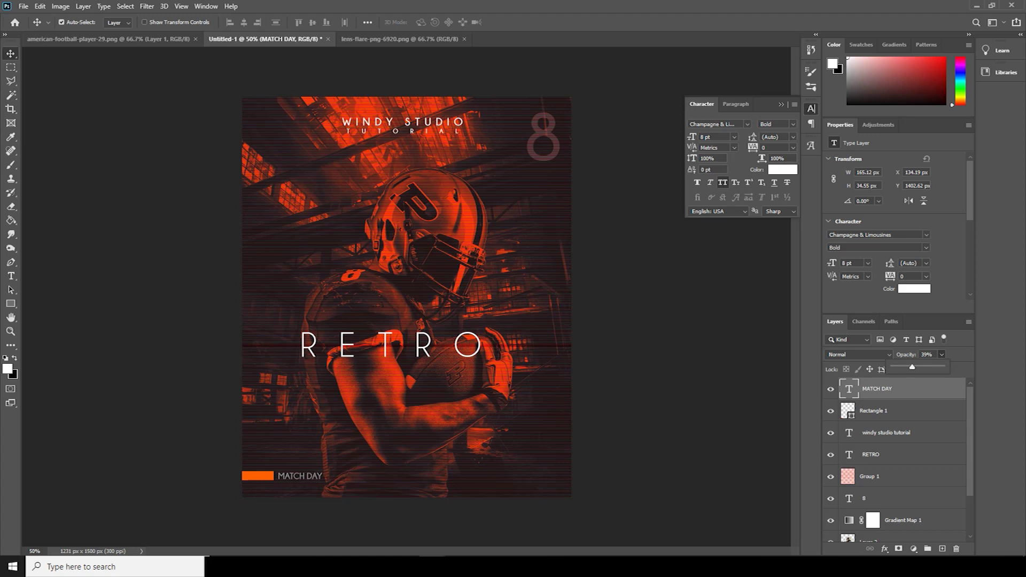
{"action": "right_click", "coordinate": [255, 476]}
{"action": "left_click", "coordinate": [280, 486]}
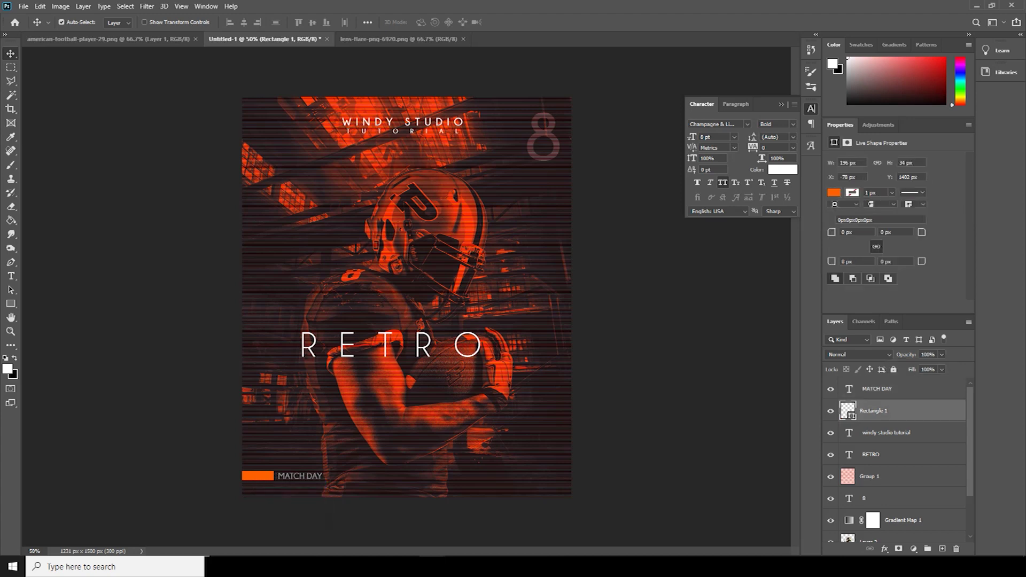
{"action": "left_click_drag", "start_coordinate": [941, 354], "coordinate": [918, 367]}
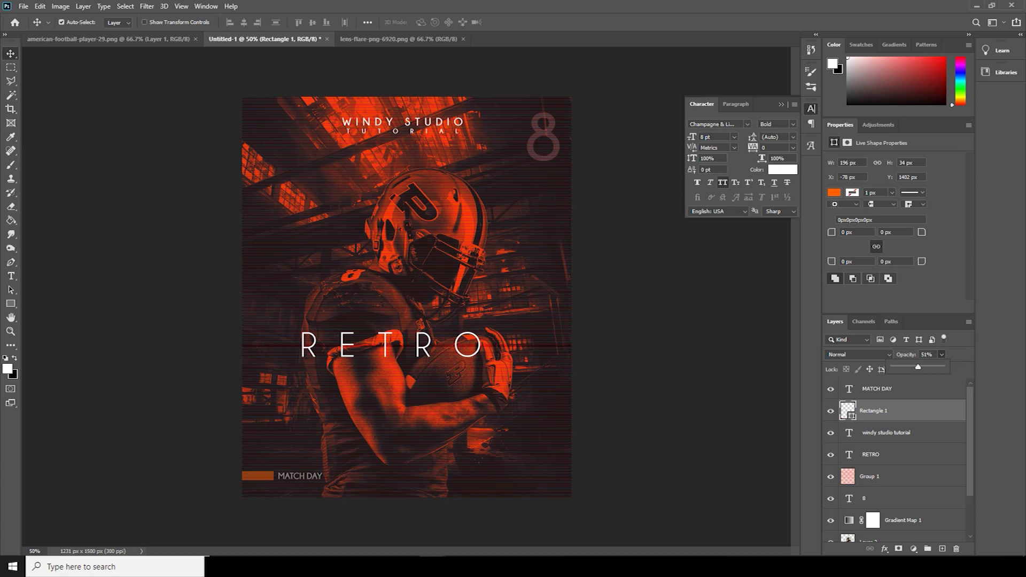
Bring the lens flare image onto the poster across the RETRO title and set its blend mode to Color Dodge
{"action": "left_click", "coordinate": [398, 39]}
{"action": "left_click_drag", "start_coordinate": [409, 293], "coordinate": [392, 356]}
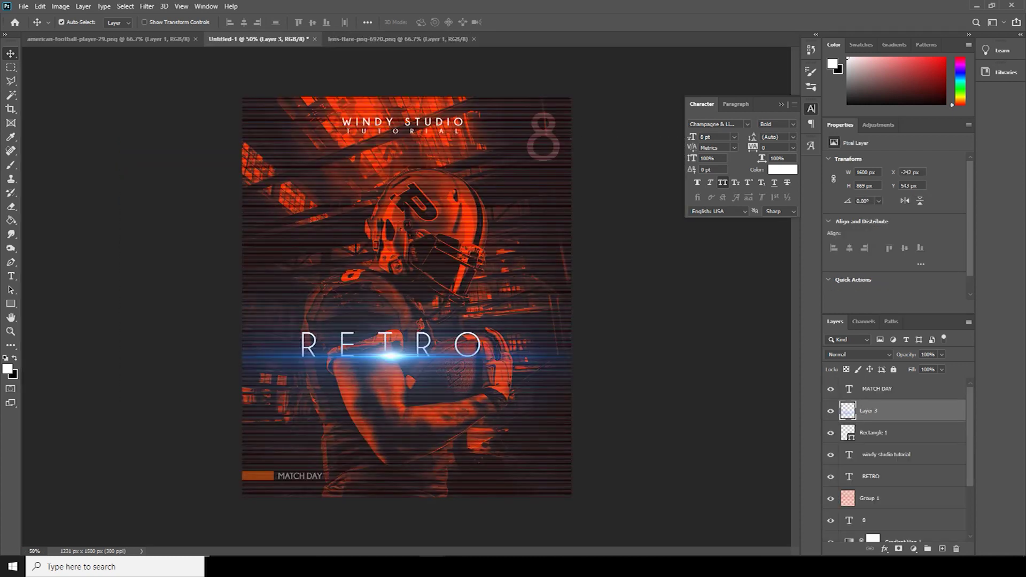
{"action": "left_click", "coordinate": [858, 354]}
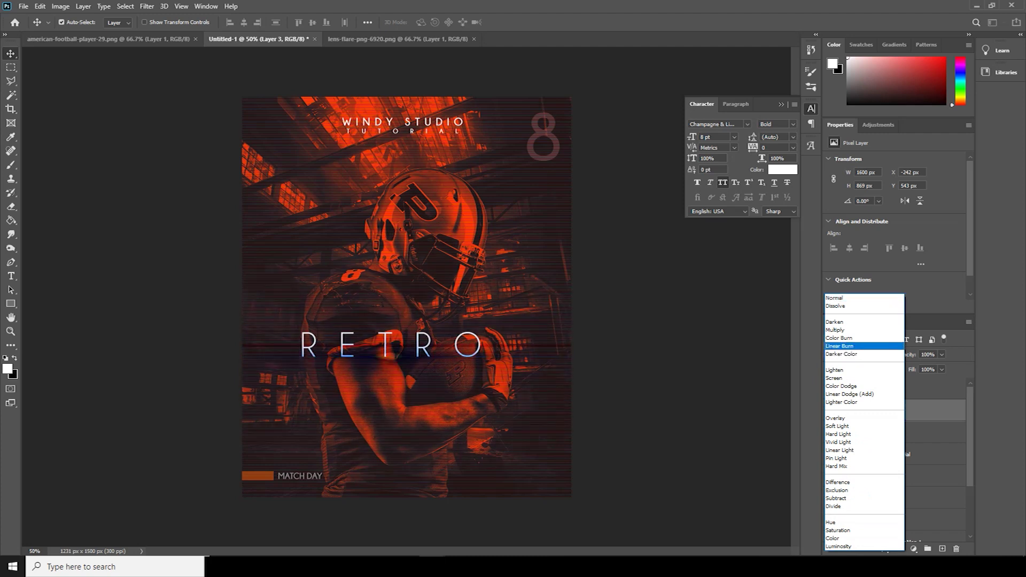
{"action": "key", "text": "Down"}
{"action": "key", "text": "Down"}
{"action": "key", "text": "Down"}
{"action": "key", "text": "Down"}
{"action": "key", "text": "Down"}
{"action": "key", "text": "Down"}
{"action": "key", "text": "Down"}
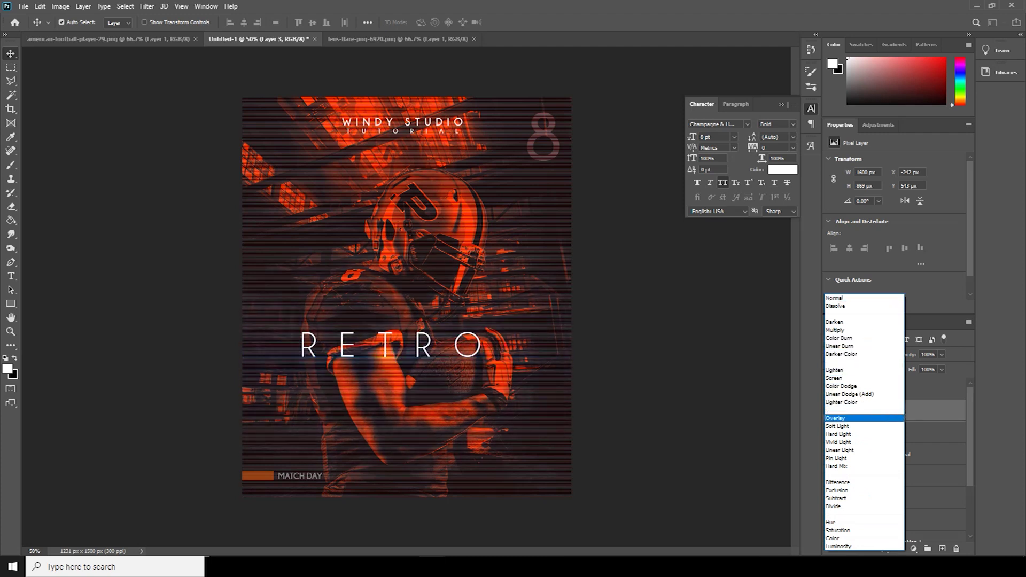
{"action": "key", "text": "Down"}
{"action": "key", "text": "Down"}
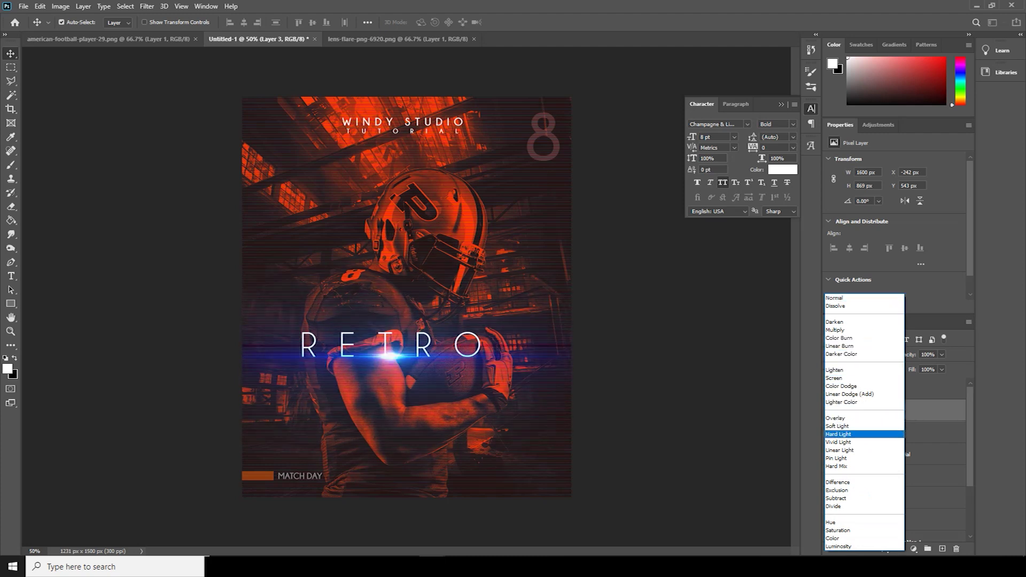
{"action": "key", "text": "Down"}
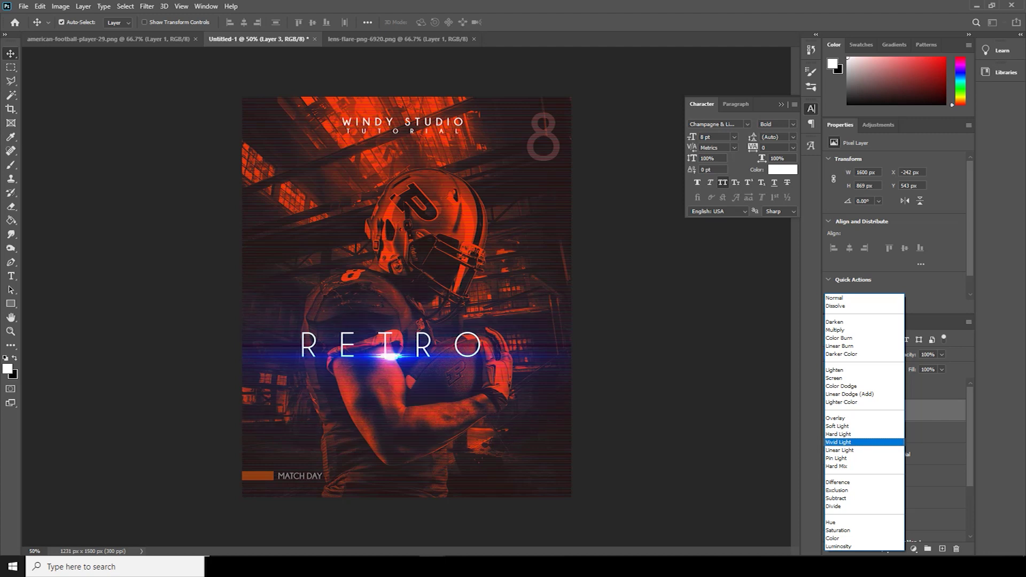
{"action": "key", "text": "Up"}
{"action": "key", "text": "Up"}
{"action": "key", "text": "Up"}
{"action": "key", "text": "Up"}
{"action": "key", "text": "Up"}
{"action": "key", "text": "Up"}
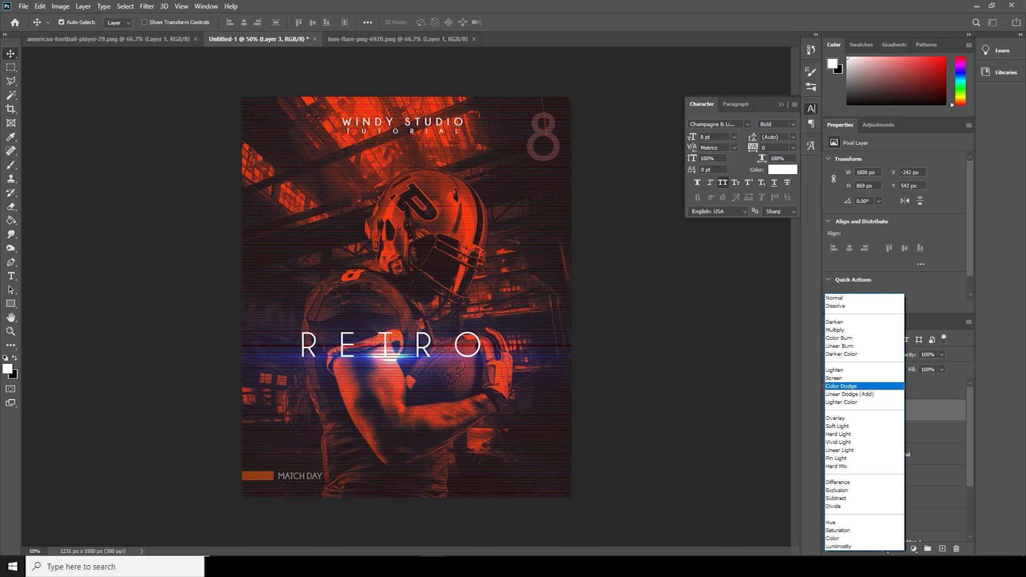
{"action": "key", "text": "Return"}
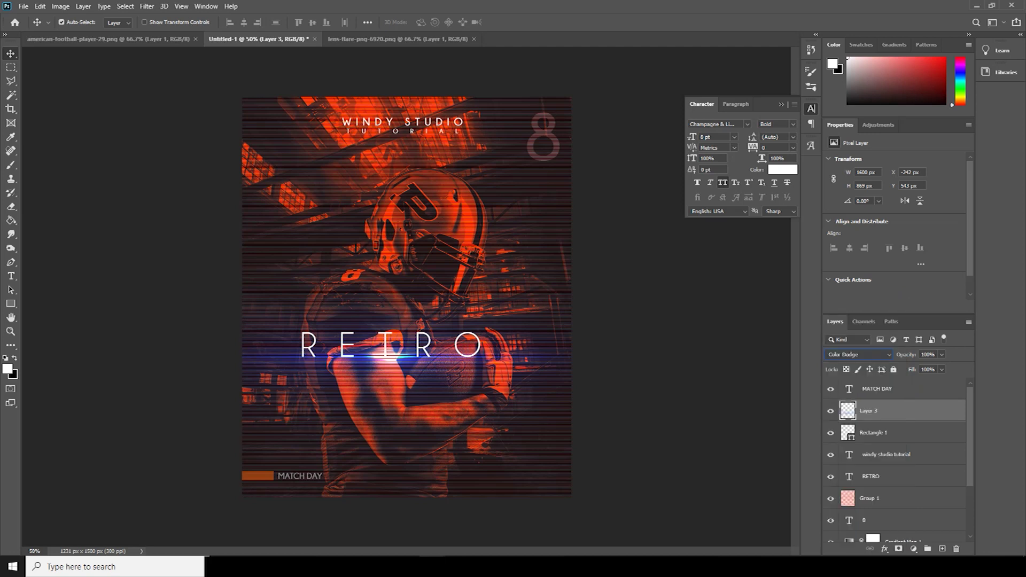
Add a new layer directly above Gradient Map 1 and pick the recent 900 px splatter brush
{"action": "left_click", "coordinate": [903, 538]}
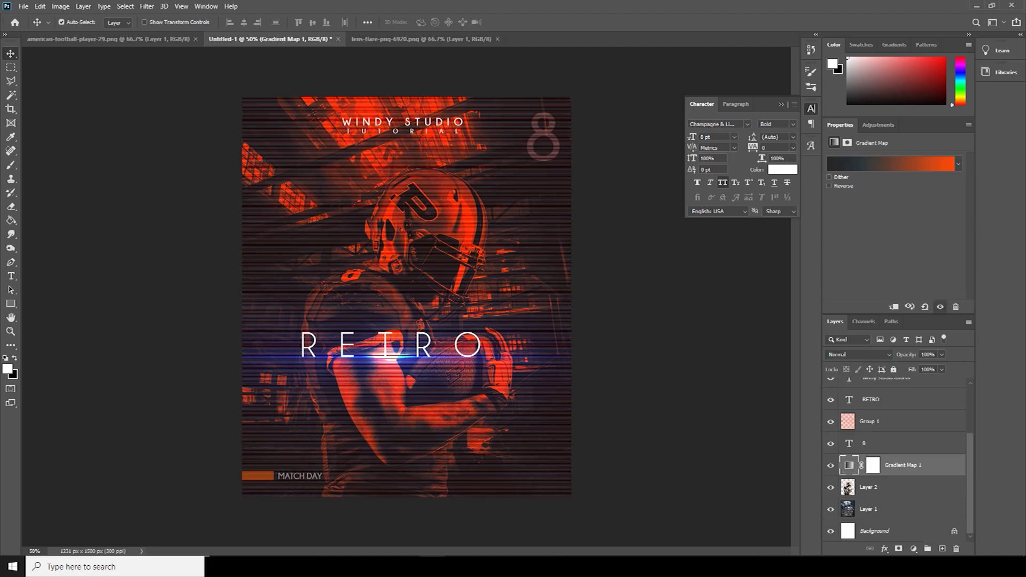
{"action": "left_click", "coordinate": [942, 548]}
{"action": "key", "text": "b"}
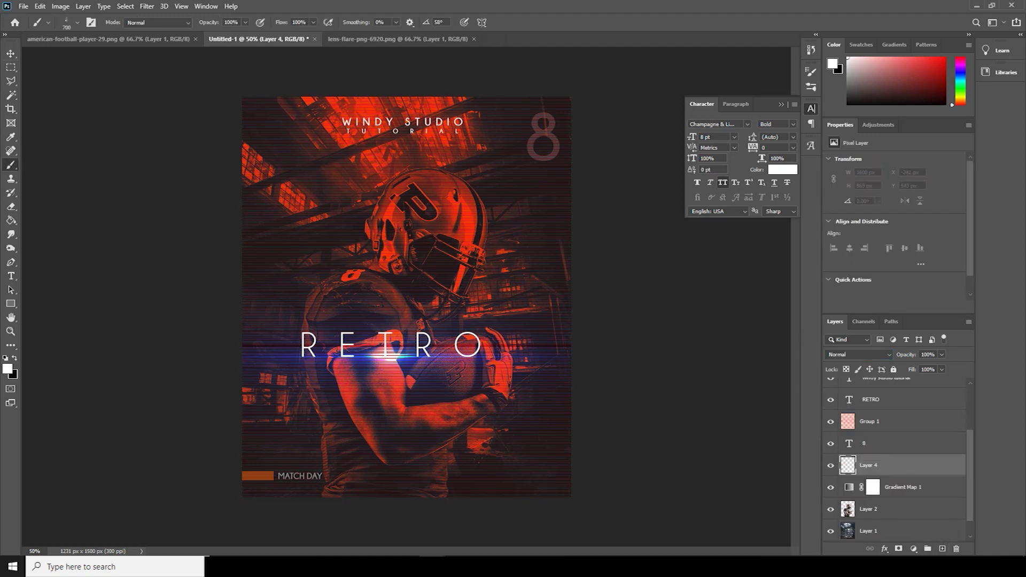
{"action": "left_click", "coordinate": [77, 22]}
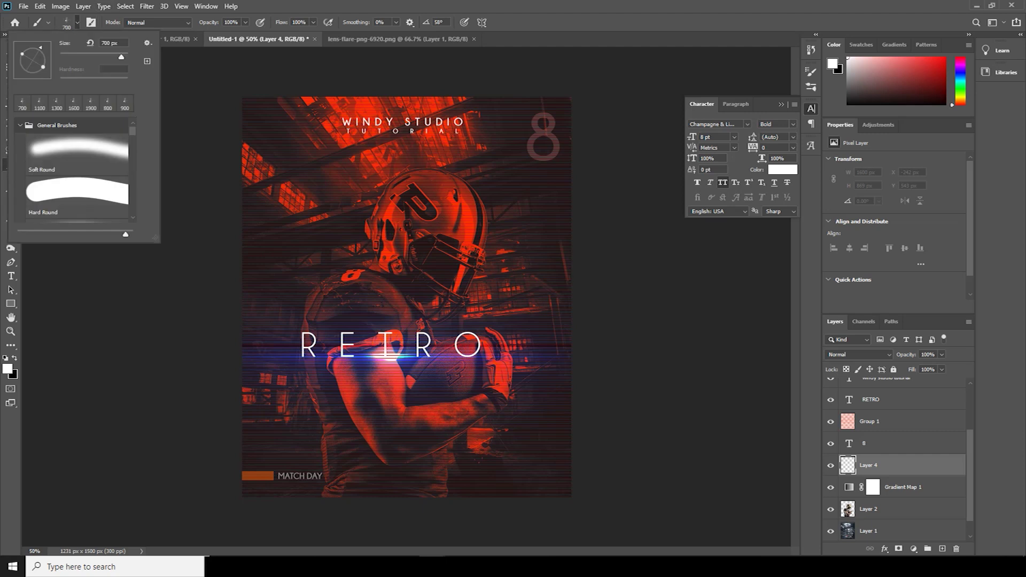
{"action": "left_click", "coordinate": [124, 105]}
{"action": "key", "text": "Escape"}
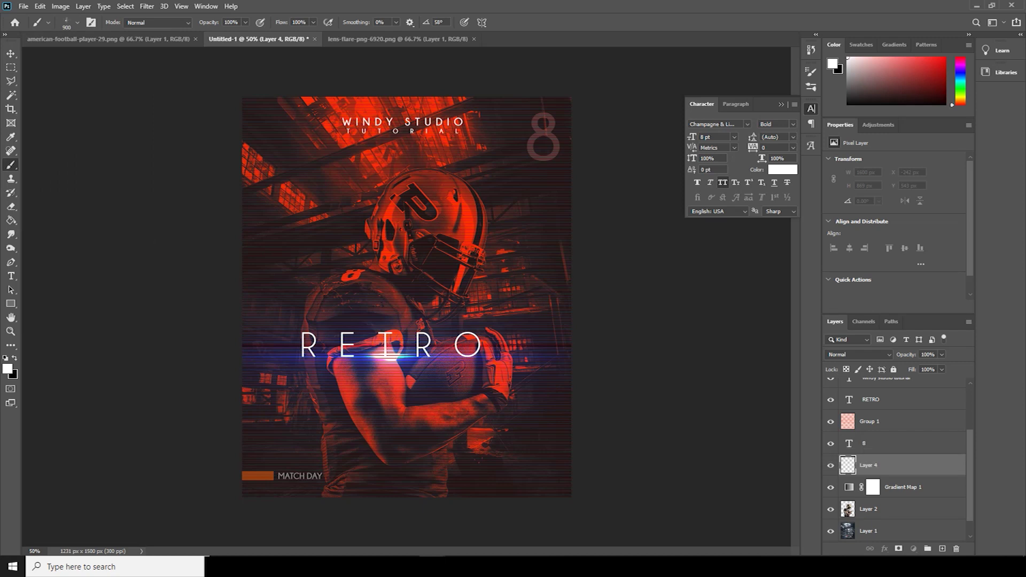
{"action": "left_click", "coordinate": [338, 283]}
{"action": "left_click", "coordinate": [346, 294]}
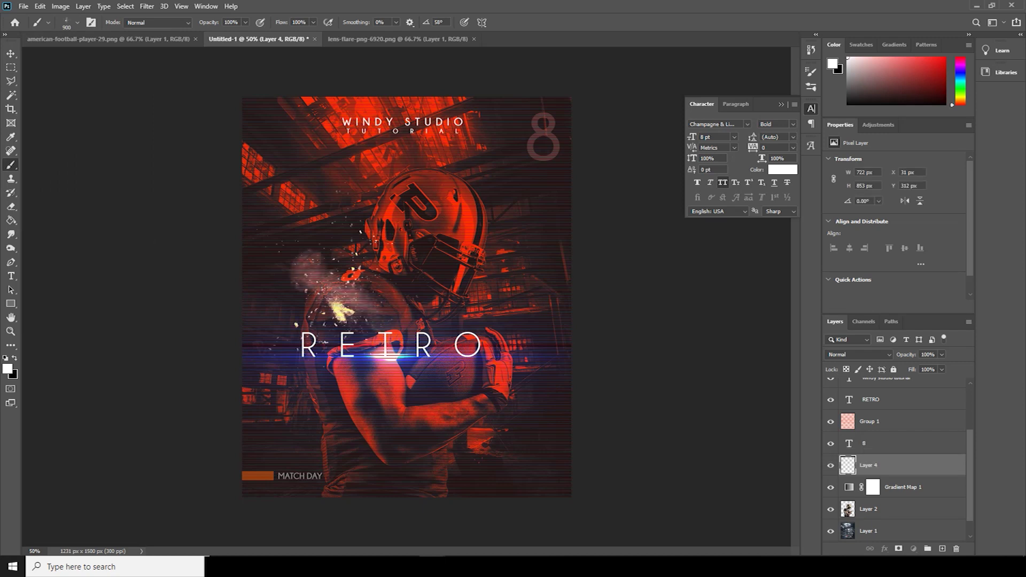
{"action": "left_click", "coordinate": [347, 294]}
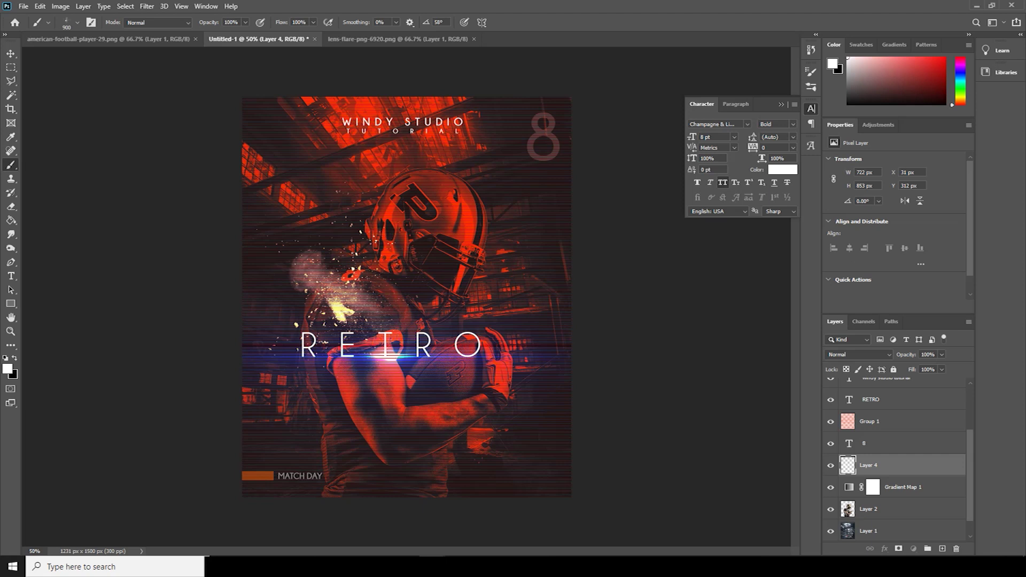
{"action": "key", "text": "ctrl+z"}
{"action": "key", "text": "ctrl+z"}
{"action": "key", "text": "ctrl+z"}
Move Layer 4 above Group 1 and stamp white powder splatter on the player's shoulder at 900 and 1100 px
{"action": "left_click_drag", "start_coordinate": [887, 465], "coordinate": [887, 411]}
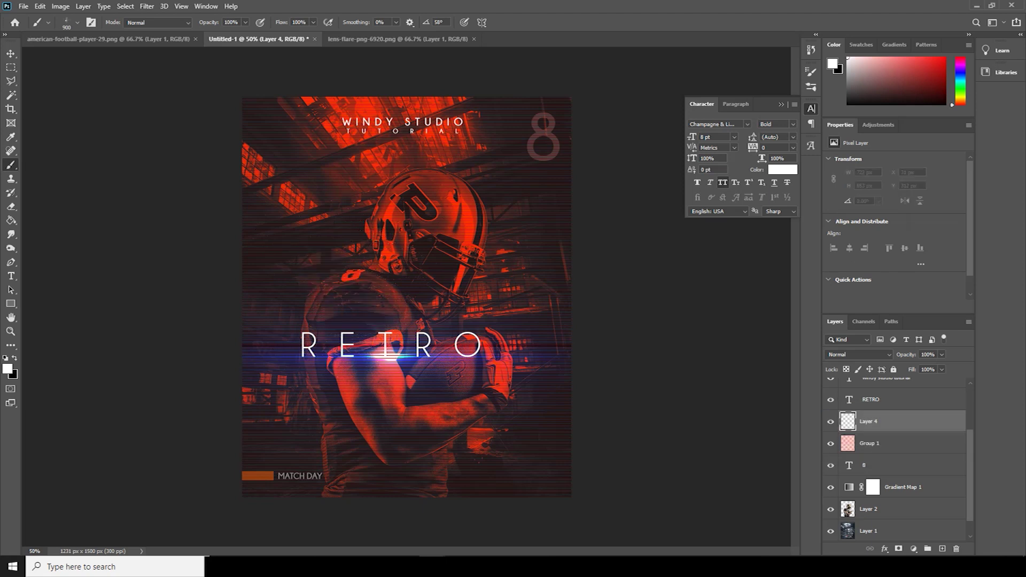
{"action": "left_click", "coordinate": [337, 291]}
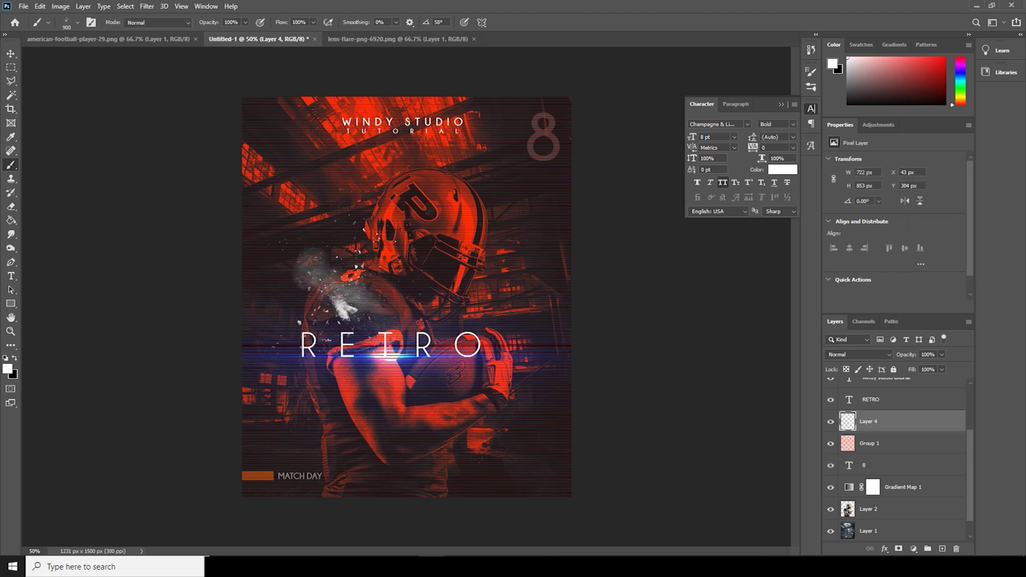
{"action": "left_click", "coordinate": [77, 23]}
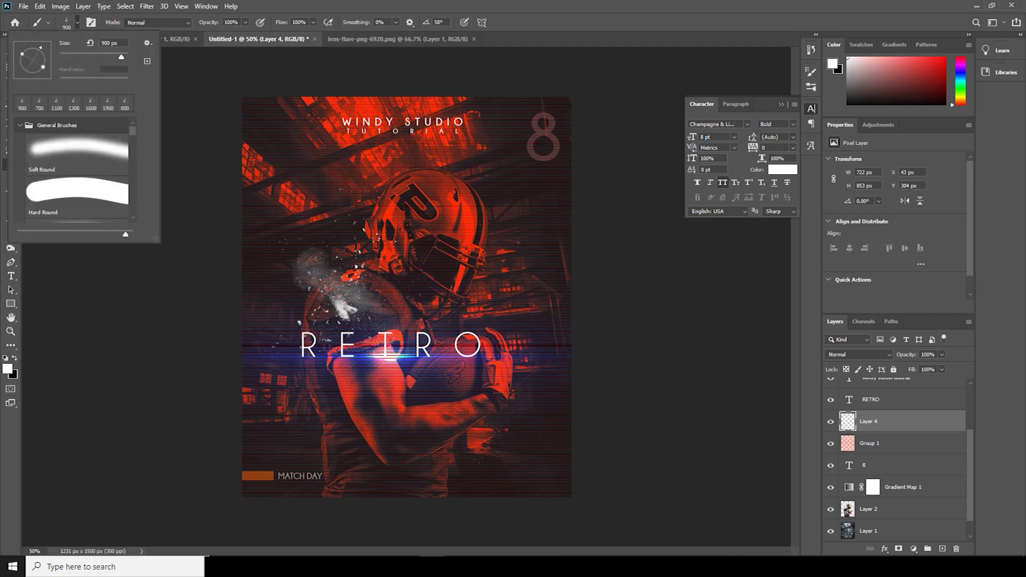
{"action": "key", "text": "period"}
{"action": "key", "text": "period"}
{"action": "key", "text": "period"}
{"action": "left_click", "coordinate": [345, 299]}
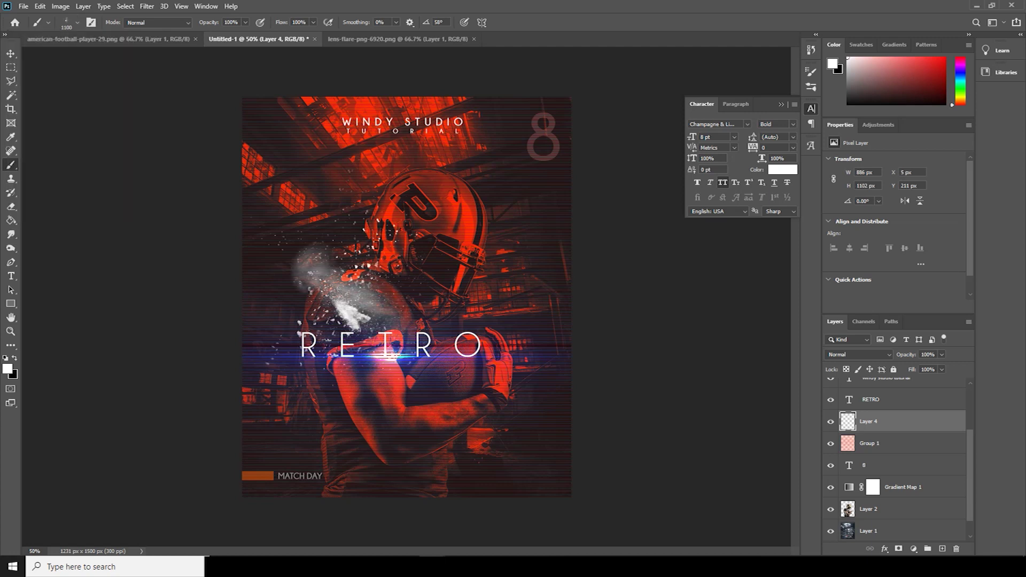
Build up the splatter's bright core over the shoulder with brush dabs between 400 and 600 px
{"action": "key", "text": "bracketleft"}
{"action": "key", "text": "bracketleft"}
{"action": "key", "text": "bracketleft"}
{"action": "left_click", "coordinate": [331, 286]}
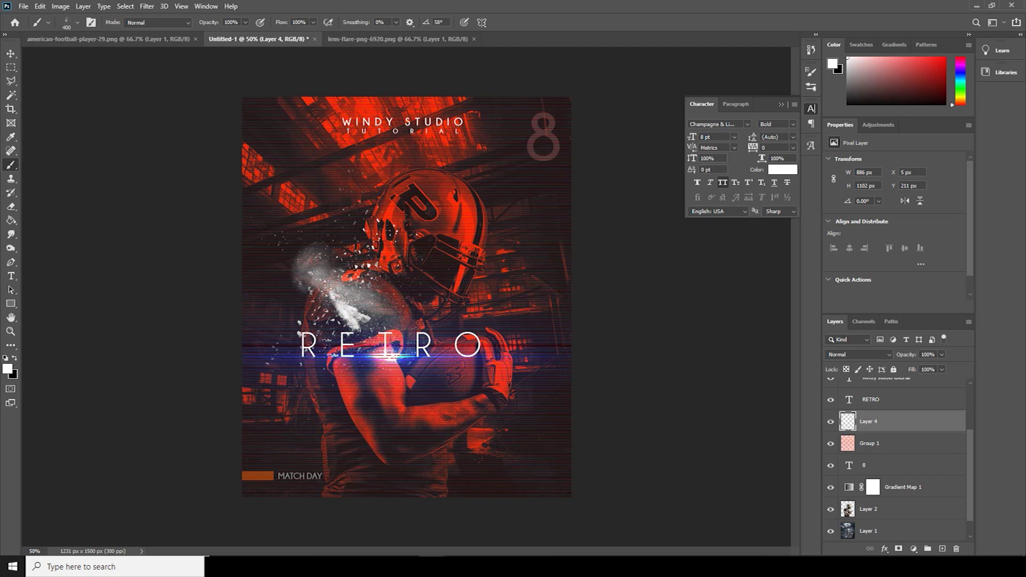
{"action": "left_click", "coordinate": [334, 297]}
{"action": "left_click", "coordinate": [334, 296]}
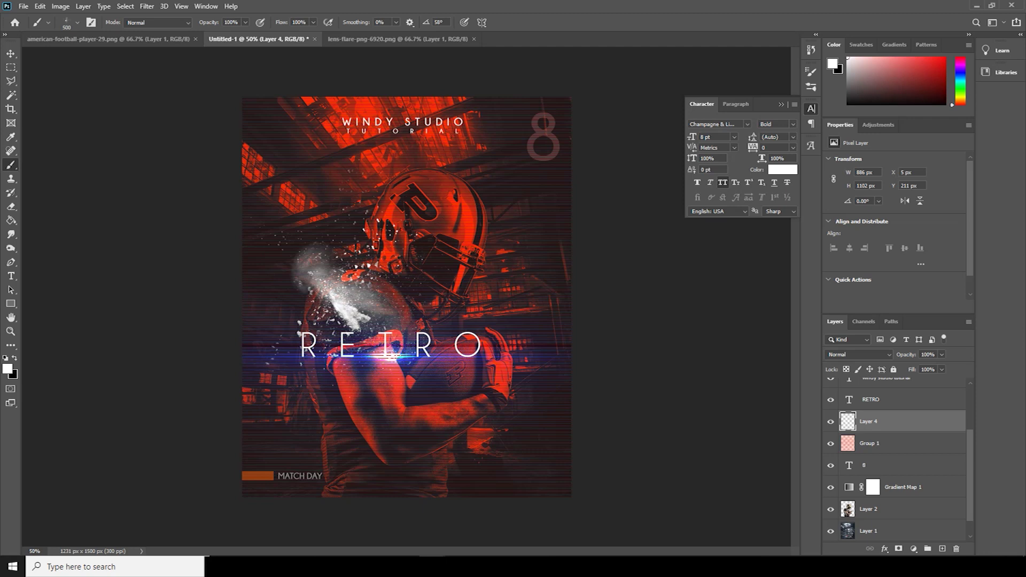
{"action": "left_click", "coordinate": [342, 289]}
{"action": "key", "text": "bracketright"}
{"action": "left_click", "coordinate": [346, 270]}
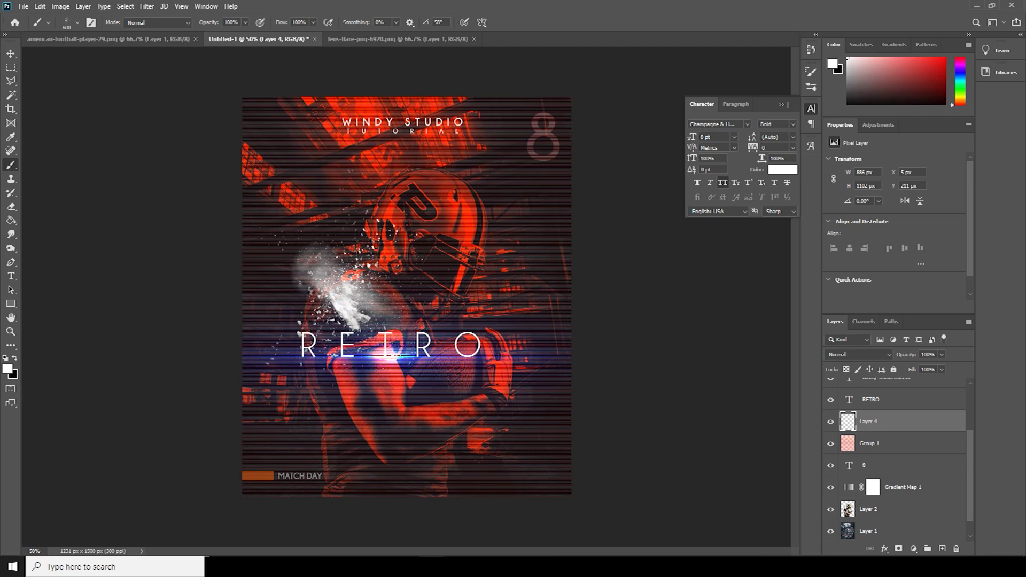
Thicken the powder cloud in the upper part of the splatter with more dabs at around 300 px
{"action": "left_click", "coordinate": [339, 277]}
{"action": "left_click", "coordinate": [337, 280]}
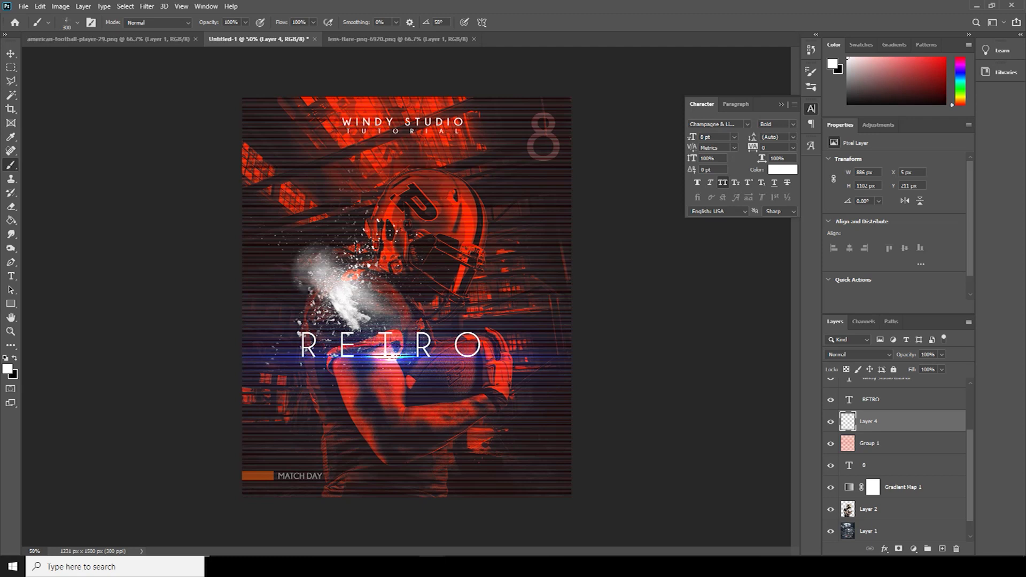
{"action": "left_click", "coordinate": [336, 271]}
{"action": "left_click", "coordinate": [343, 269]}
{"action": "key", "text": "bracketleft"}
{"action": "left_click", "coordinate": [350, 278]}
{"action": "left_click", "coordinate": [340, 271]}
Pick the recent 1900 px brush, shrink it considerably, and dab particles over the top of the splatter
{"action": "left_click", "coordinate": [77, 22]}
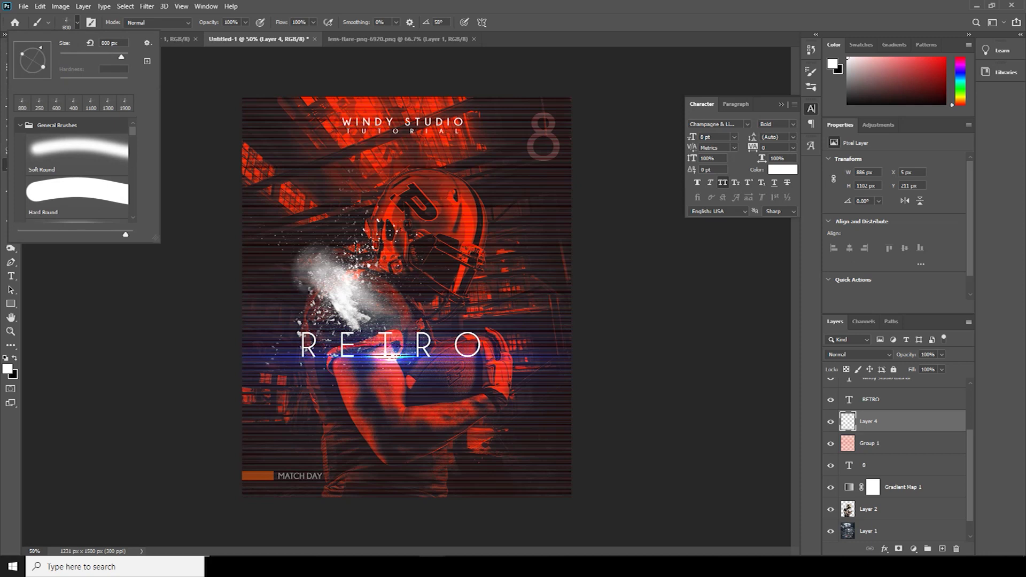
{"action": "left_click", "coordinate": [125, 104]}
{"action": "key", "text": "Return"}
{"action": "key", "text": "bracketleft"}
{"action": "key", "text": "bracketleft"}
{"action": "key", "text": "bracketleft"}
{"action": "key", "text": "bracketleft"}
{"action": "key", "text": "bracketleft"}
{"action": "key", "text": "bracketleft"}
{"action": "key", "text": "bracketleft"}
{"action": "key", "text": "bracketleft"}
{"action": "key", "text": "bracketleft"}
{"action": "key", "text": "bracketleft"}
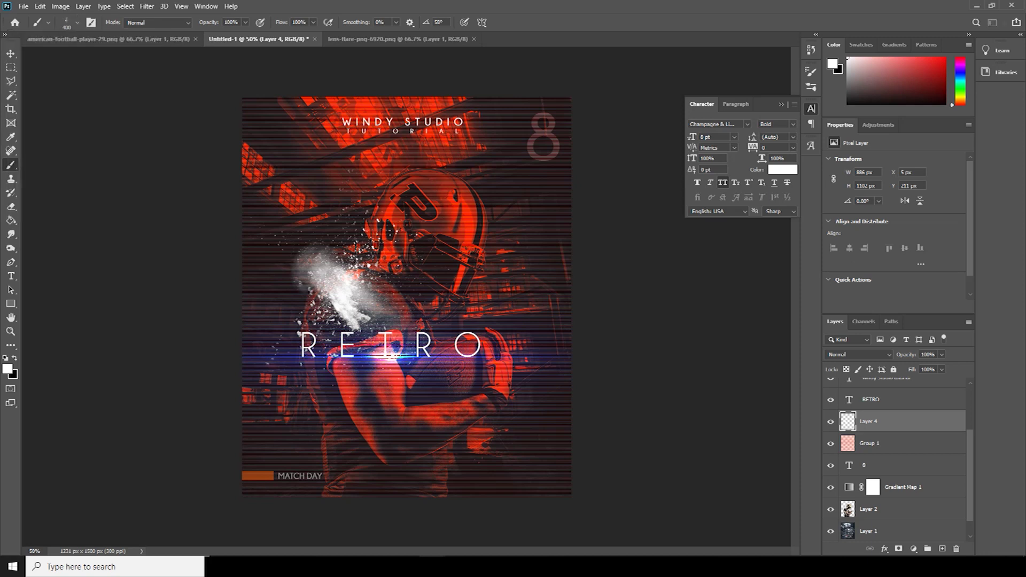
{"action": "left_click", "coordinate": [342, 264]}
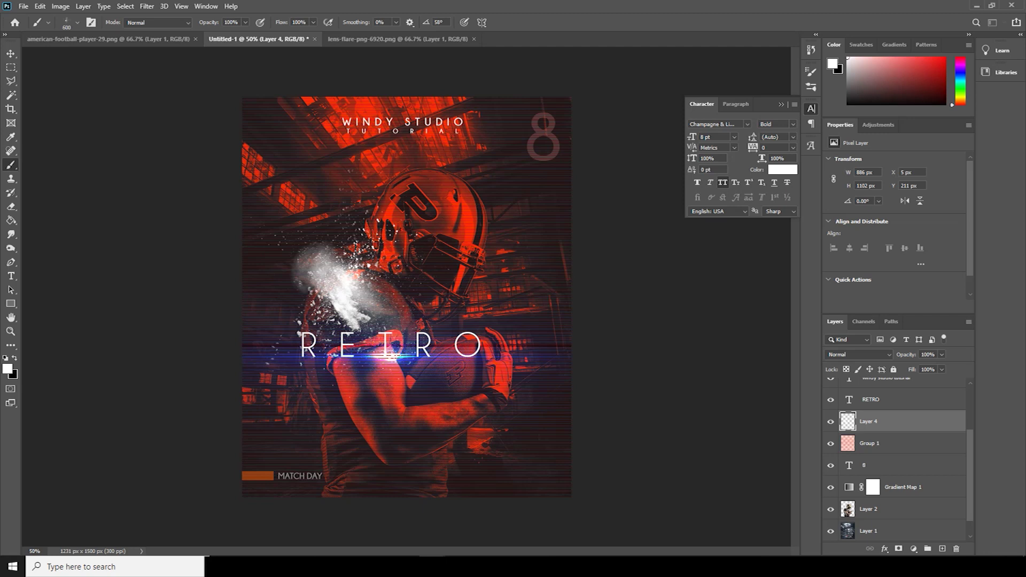
Extend and whiten the splatter outward from the player's shoulder using 600 px and 400 px brush dabs
{"action": "left_click", "coordinate": [317, 294]}
{"action": "left_click", "coordinate": [311, 291]}
{"action": "left_click", "coordinate": [308, 275]}
{"action": "left_click", "coordinate": [317, 279]}
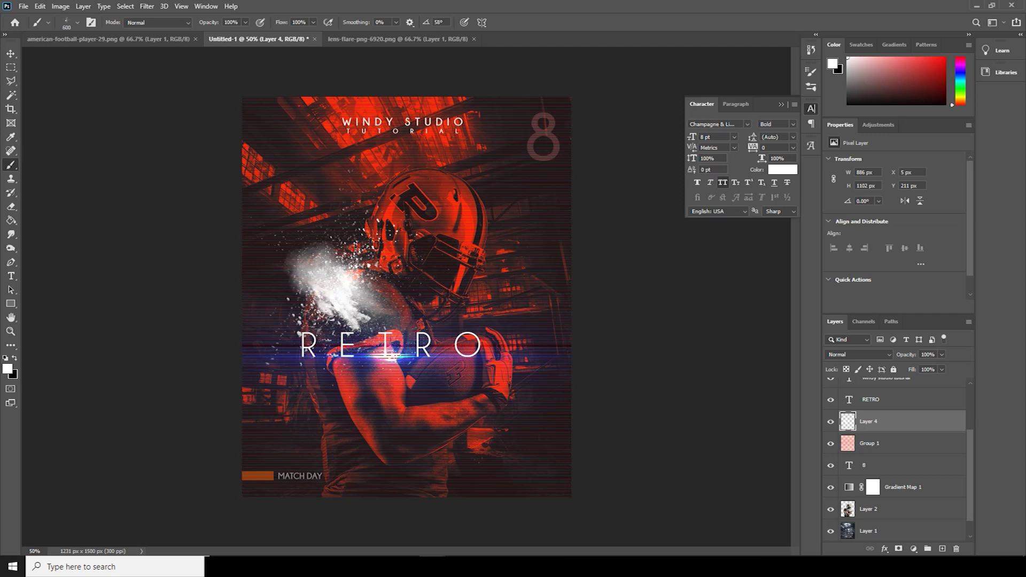
{"action": "left_click", "coordinate": [355, 317]}
{"action": "left_click", "coordinate": [305, 269]}
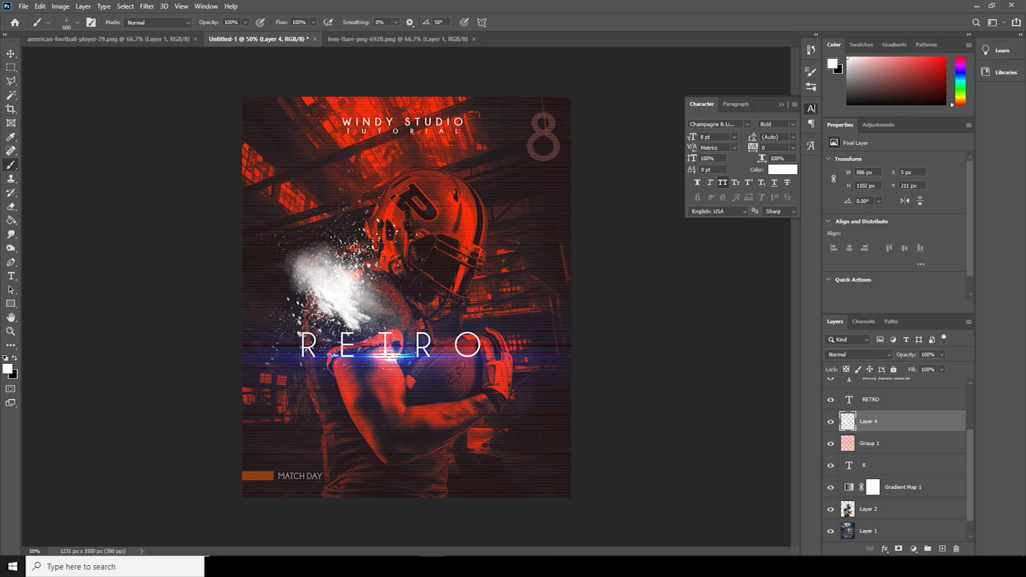
{"action": "left_click", "coordinate": [299, 250]}
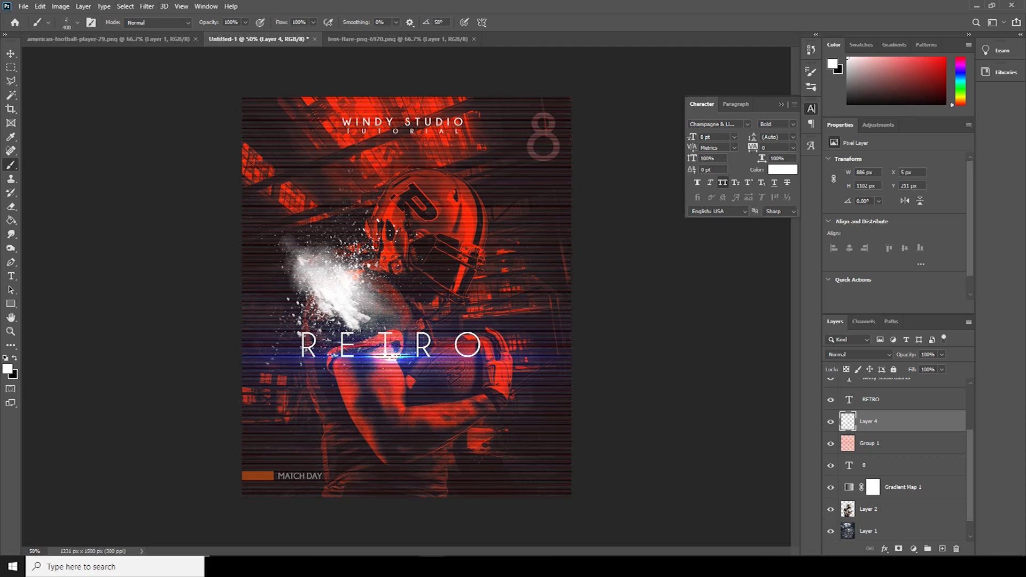
{"action": "left_click", "coordinate": [306, 259]}
Add a new layer above Layer 1 and stamp a larger splatter behind the player around the shoulder
{"action": "left_click", "coordinate": [881, 508]}
{"action": "left_click", "coordinate": [929, 530]}
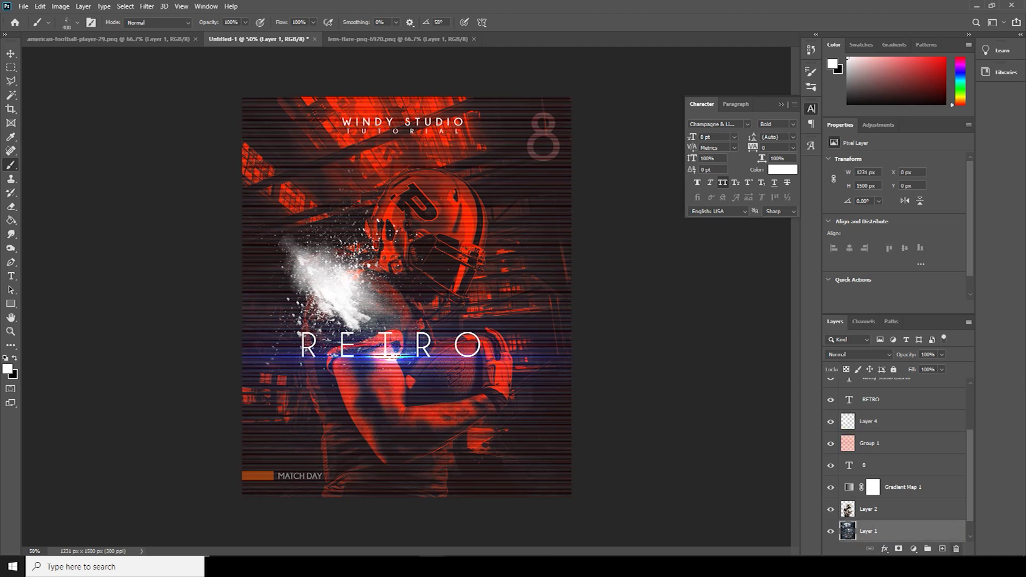
{"action": "left_click", "coordinate": [942, 549]}
{"action": "key", "text": "bracketright"}
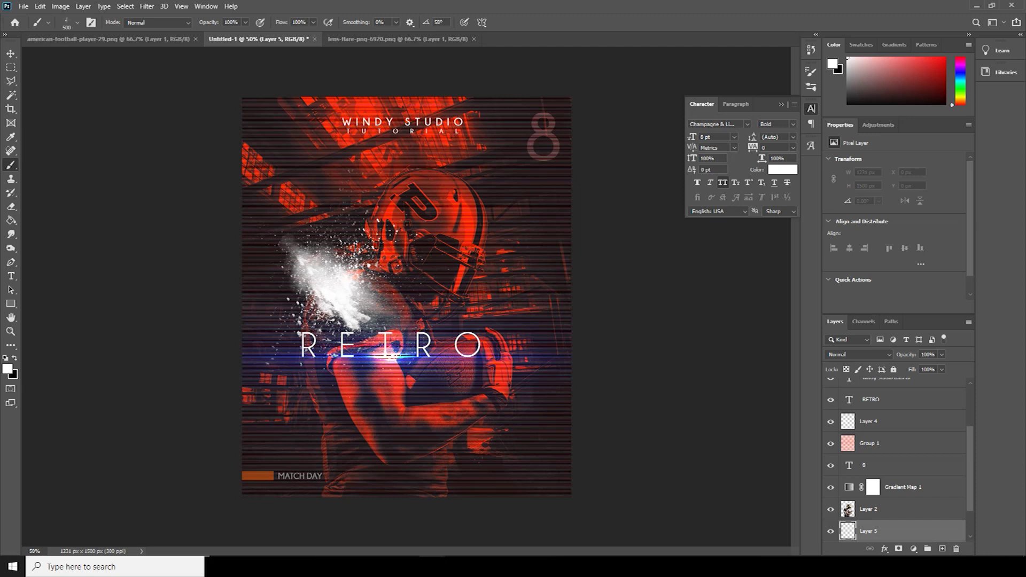
{"action": "key", "text": "bracketright"}
{"action": "key", "text": "bracketright"}
{"action": "key", "text": "bracketright"}
{"action": "left_click", "coordinate": [361, 285]}
{"action": "key", "text": "bracketleft"}
{"action": "key", "text": "bracketleft"}
{"action": "key", "text": "bracketleft"}
{"action": "key", "text": "bracketleft"}
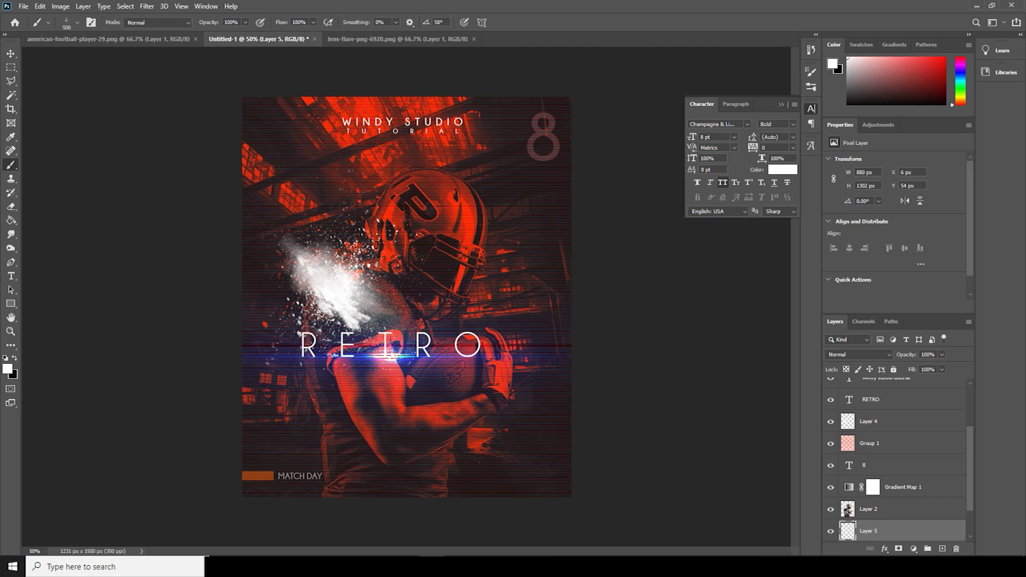
{"action": "key", "text": "bracketright"}
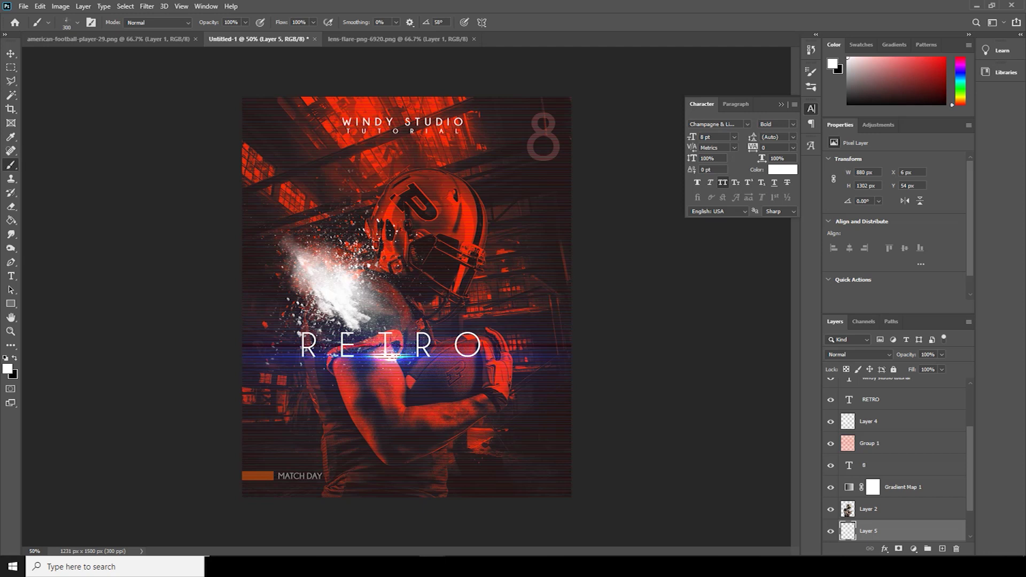
Select the white splatter on Layer 4 with the Move tool
{"action": "key", "text": "v"}
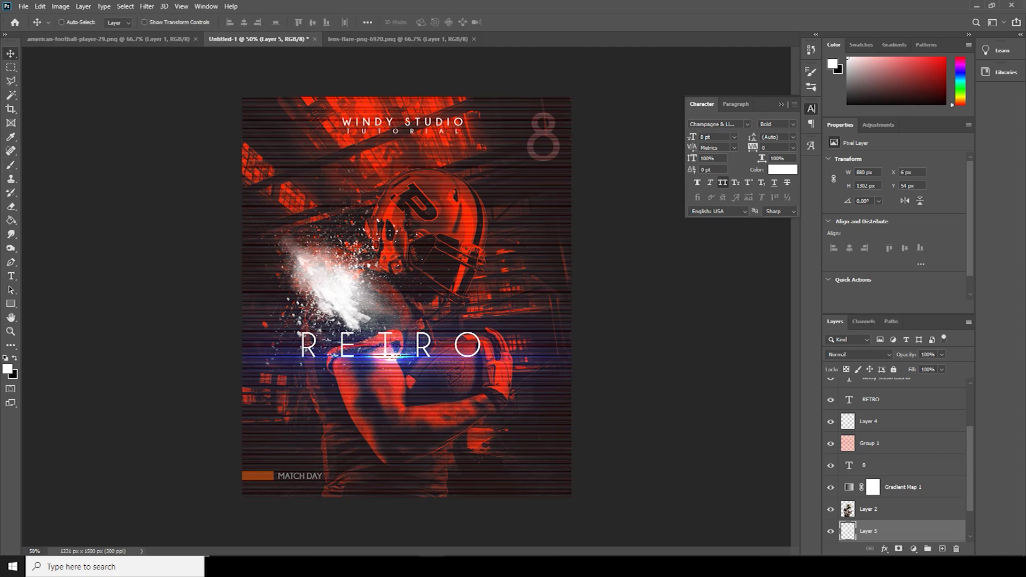
{"action": "key", "text": "ctrl+minus"}
{"action": "key", "text": "ctrl+plus"}
{"action": "left_click", "coordinate": [336, 284], "text": "ctrl"}
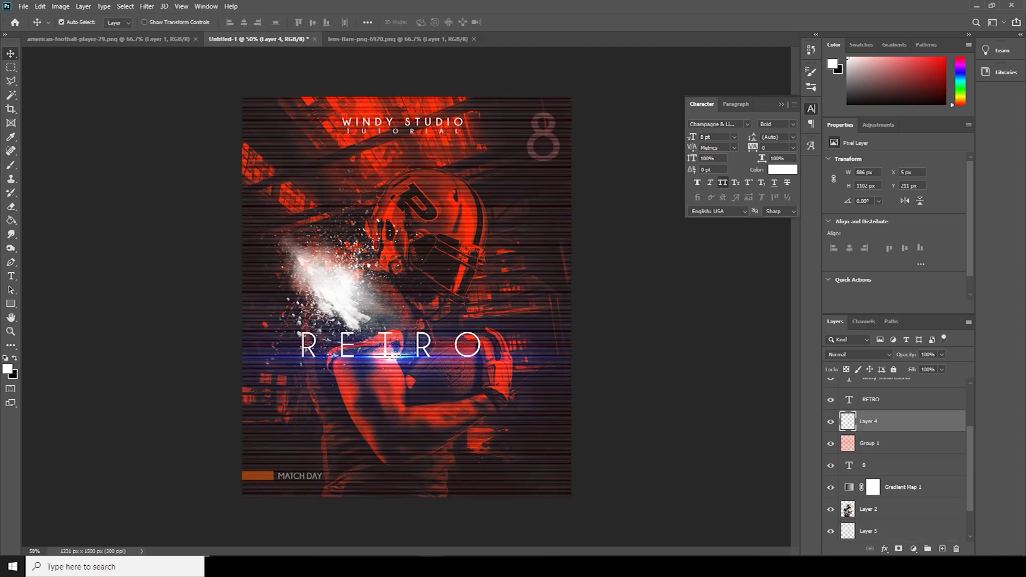